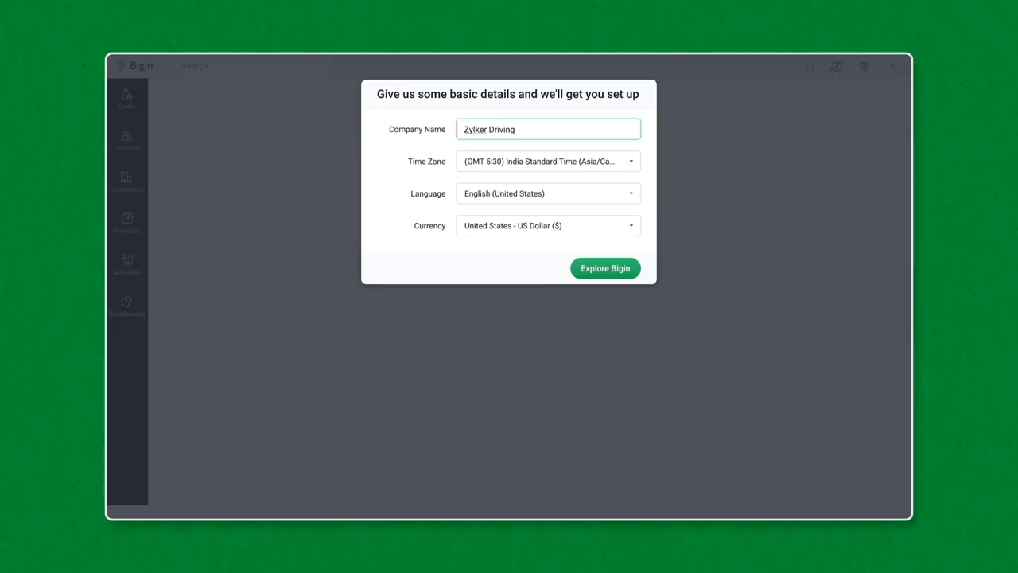
Finish the company setup with Explore Bigin and land on the deals board
left_click(582, 268)
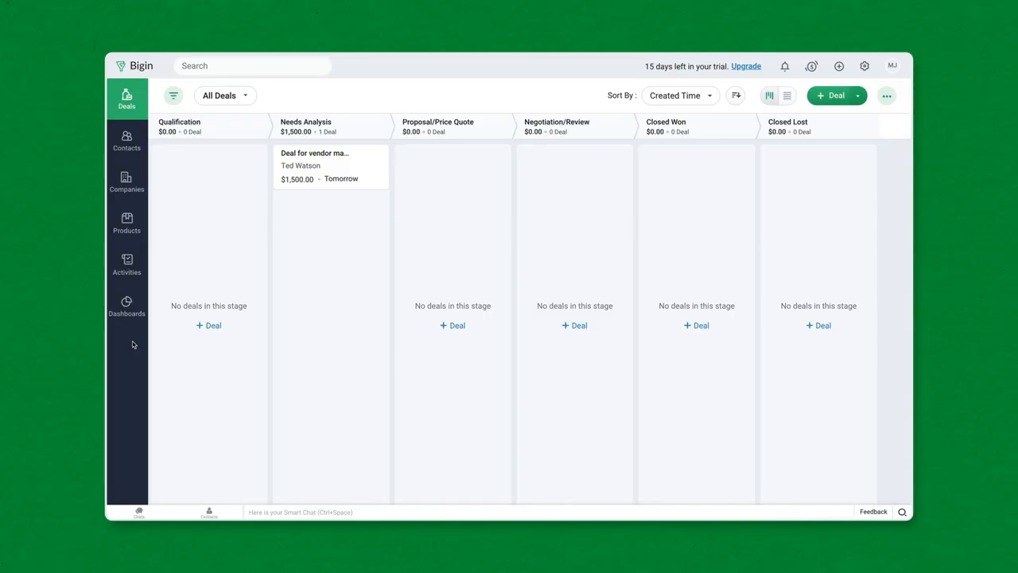
In Pipelines and Stages settings, rename the Standard pipeline to 'Sales' and save it
left_click(863, 66)
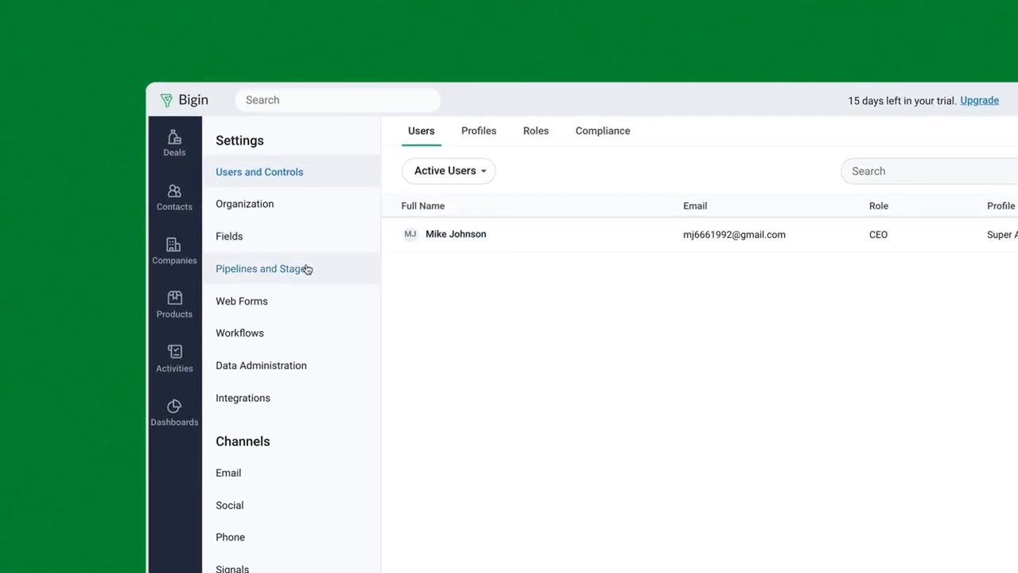
left_click(230, 197)
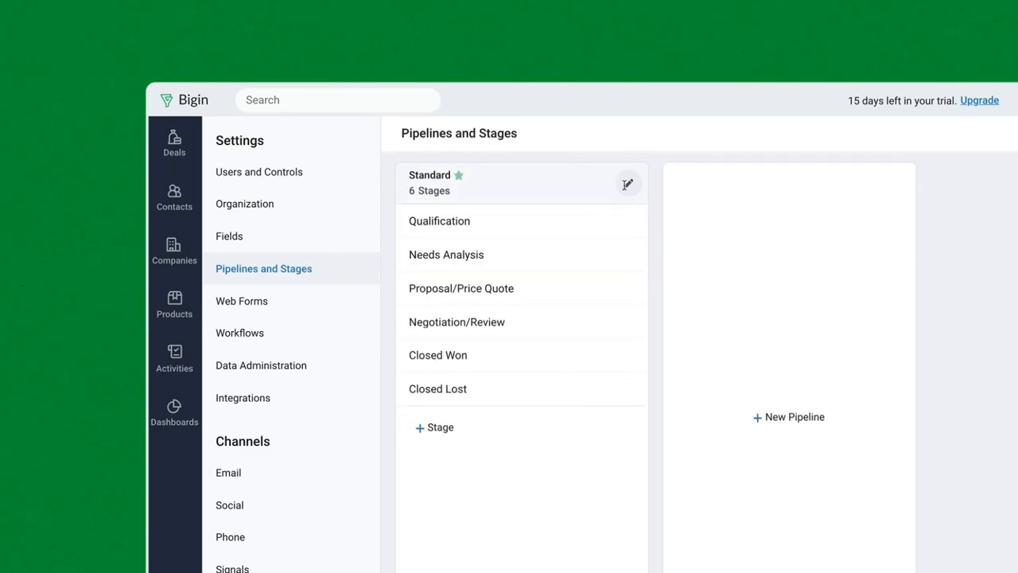
left_click(628, 184)
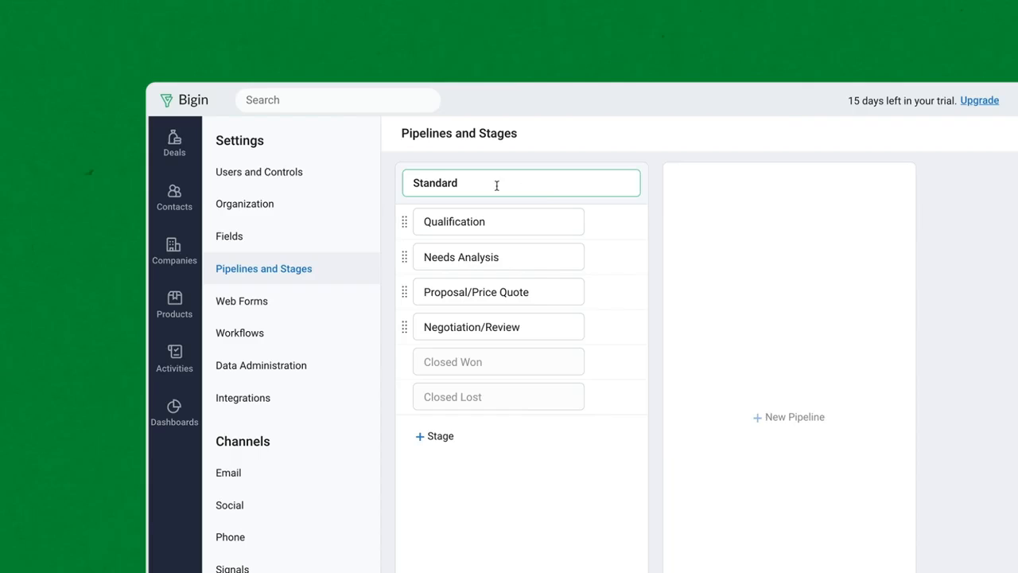
double_click(454, 185)
type("Sales")
mouse_move(404, 257)
left_mouse_down()
mouse_move(400, 310)
mouse_move(405, 249)
left_mouse_up()
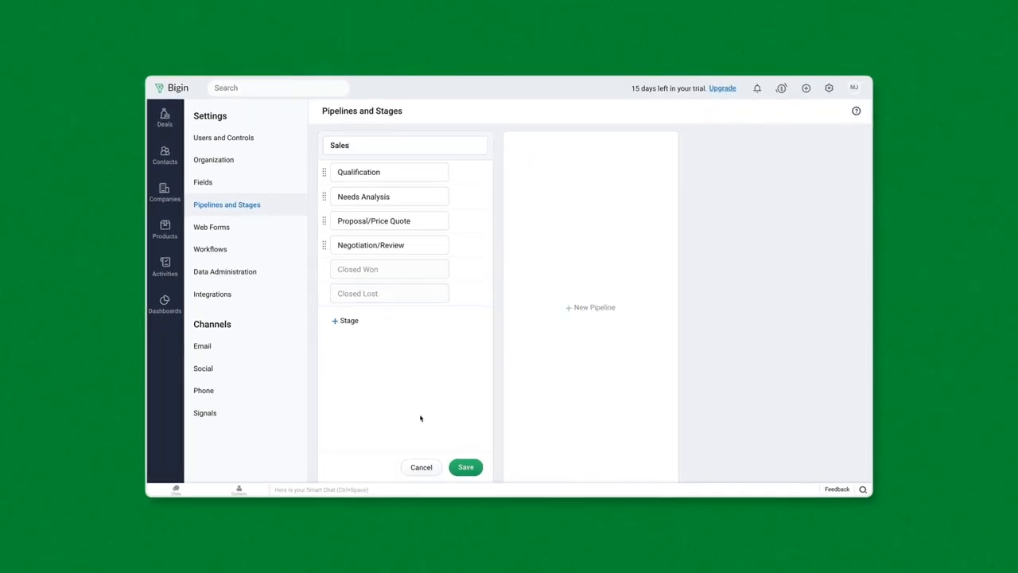
left_click(465, 467)
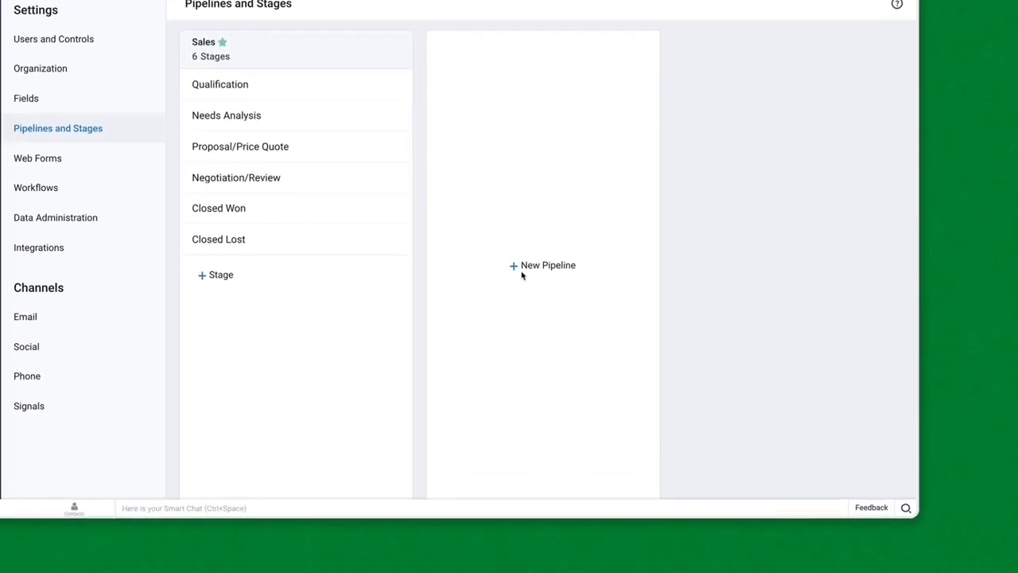
left_click(572, 303)
Create and save a 'Service Request' pipeline with stages Quick check, Repair Process and Quality Check
left_click(478, 54)
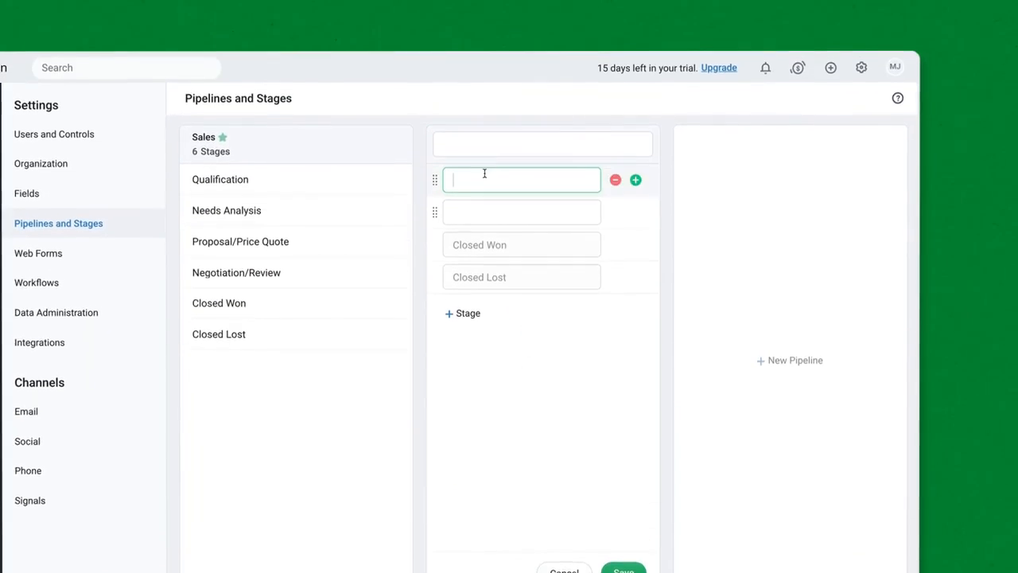
type("Service Request")
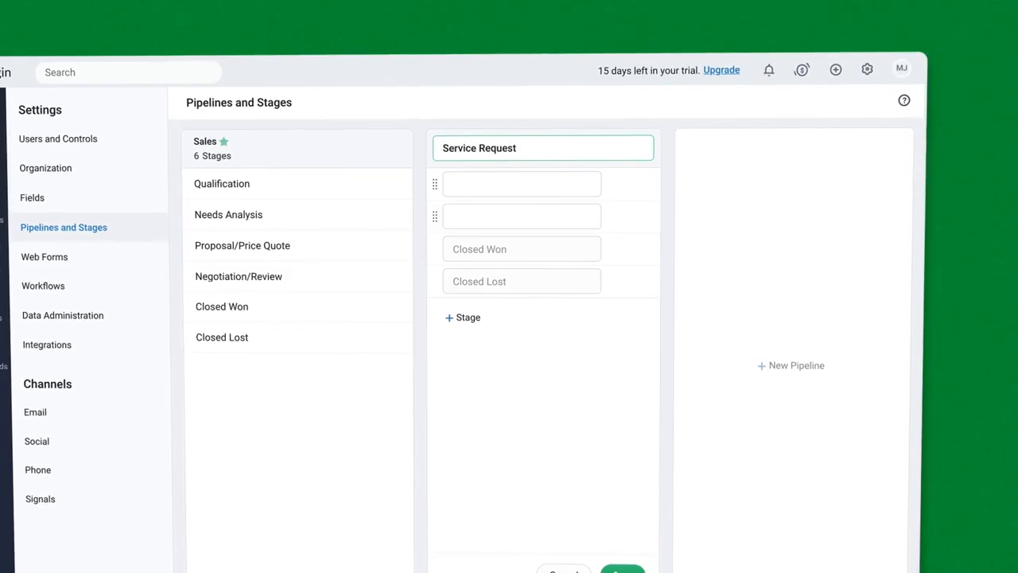
left_click(471, 186)
type("Quick check")
left_click(477, 218)
type("Repair Process")
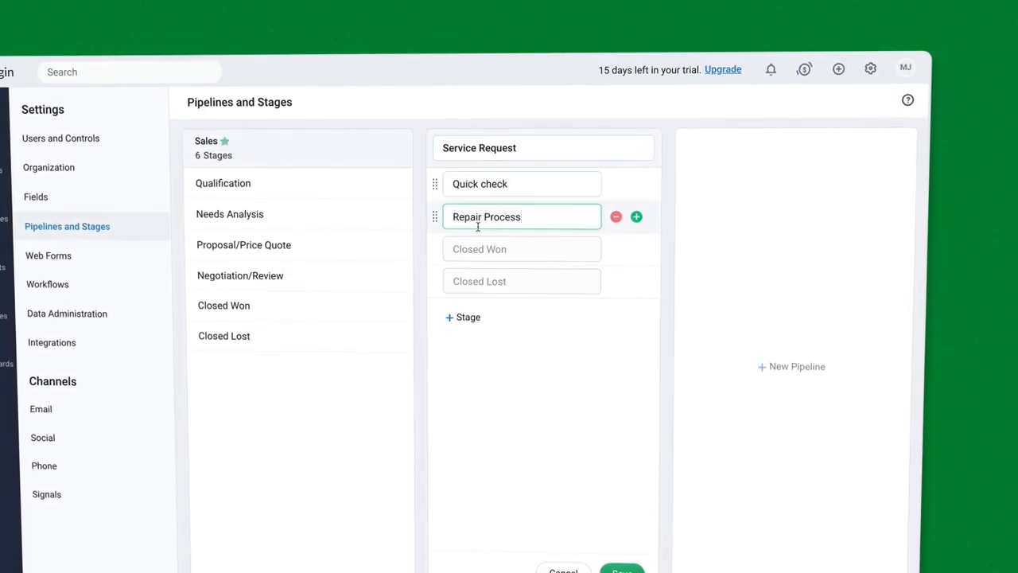
left_click(636, 217)
type("Quality Check")
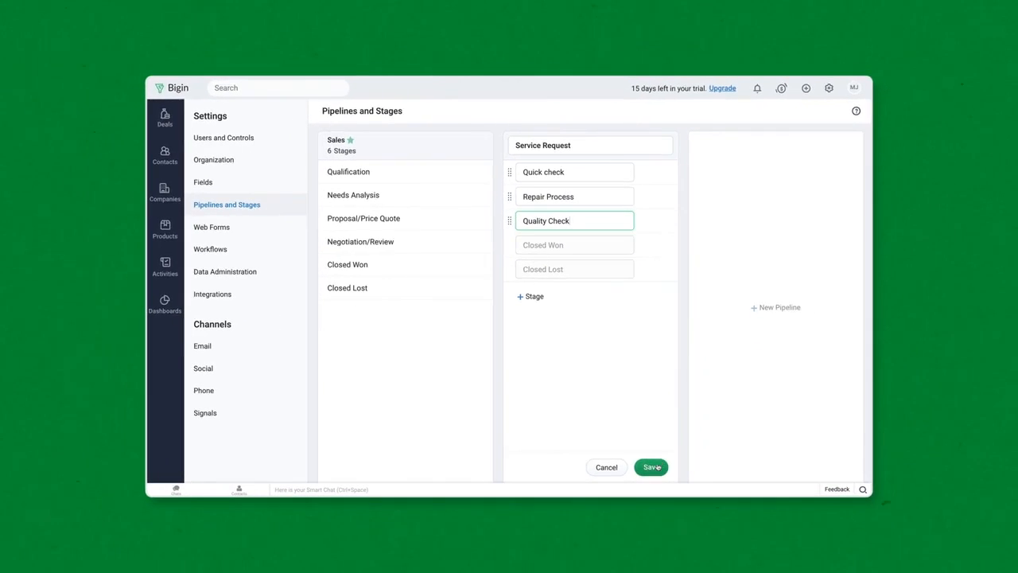
left_click(632, 532)
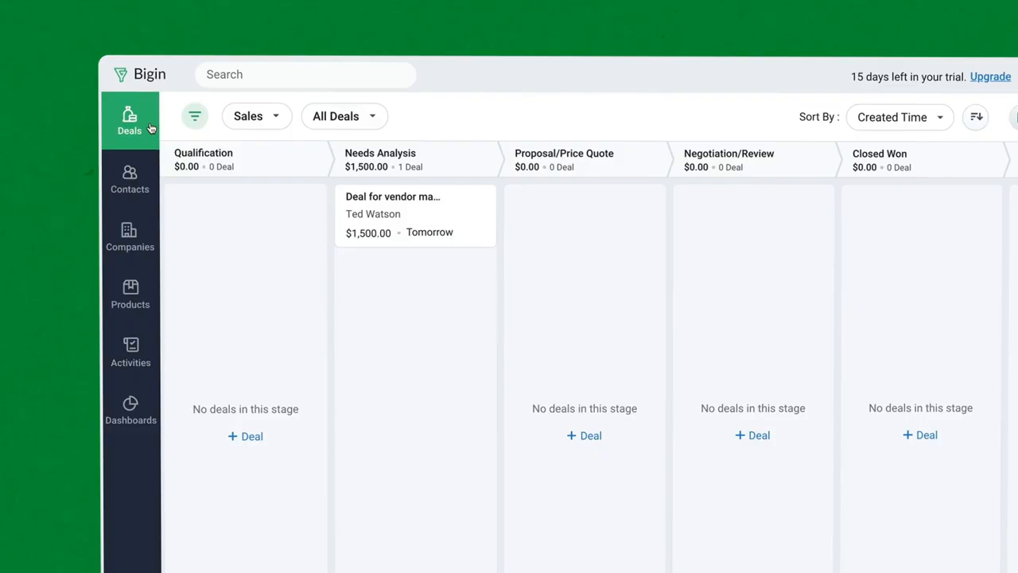
Open the sample contact's record from the Contacts list
left_click(148, 185)
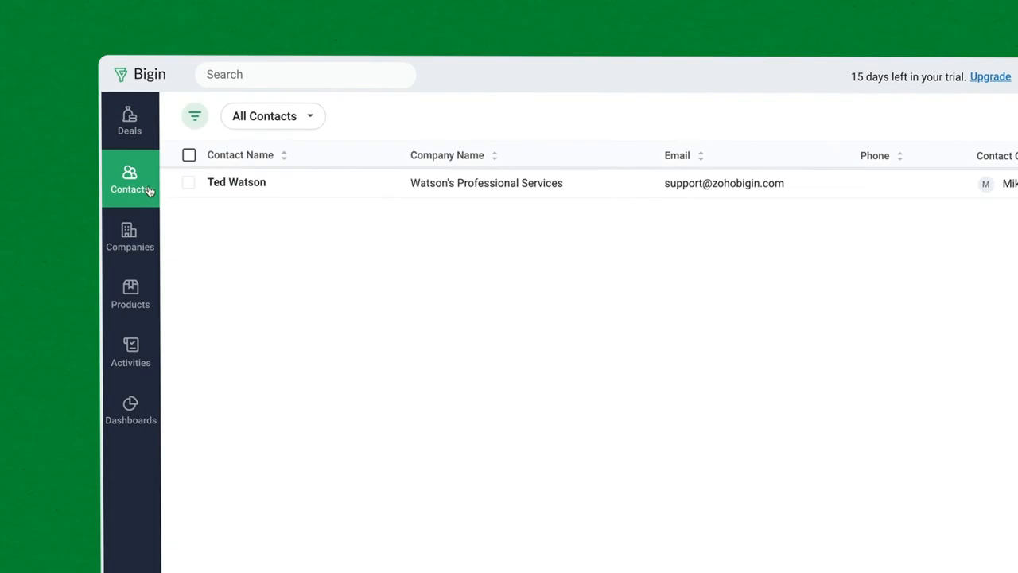
left_click(272, 187)
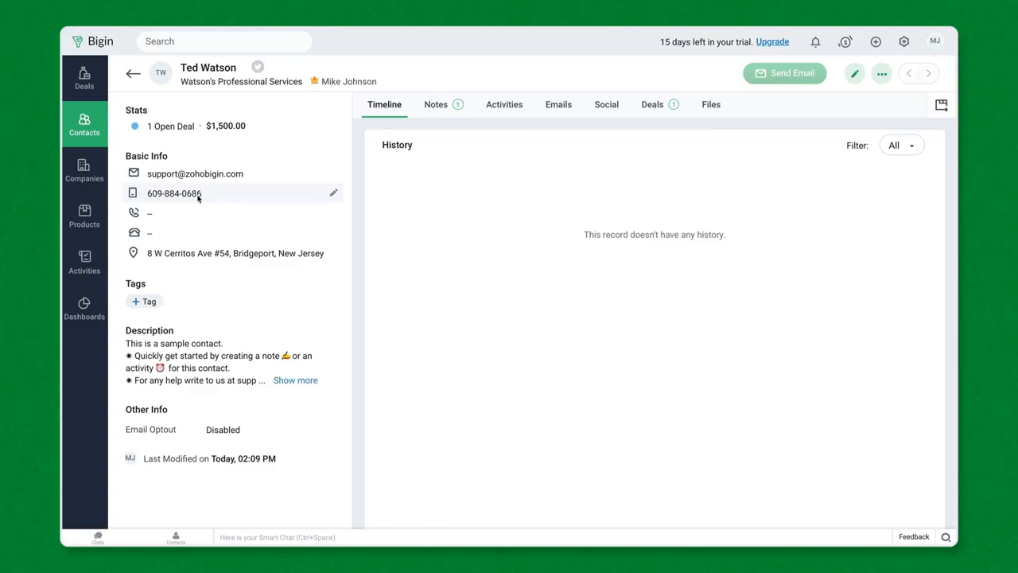
left_click(905, 44)
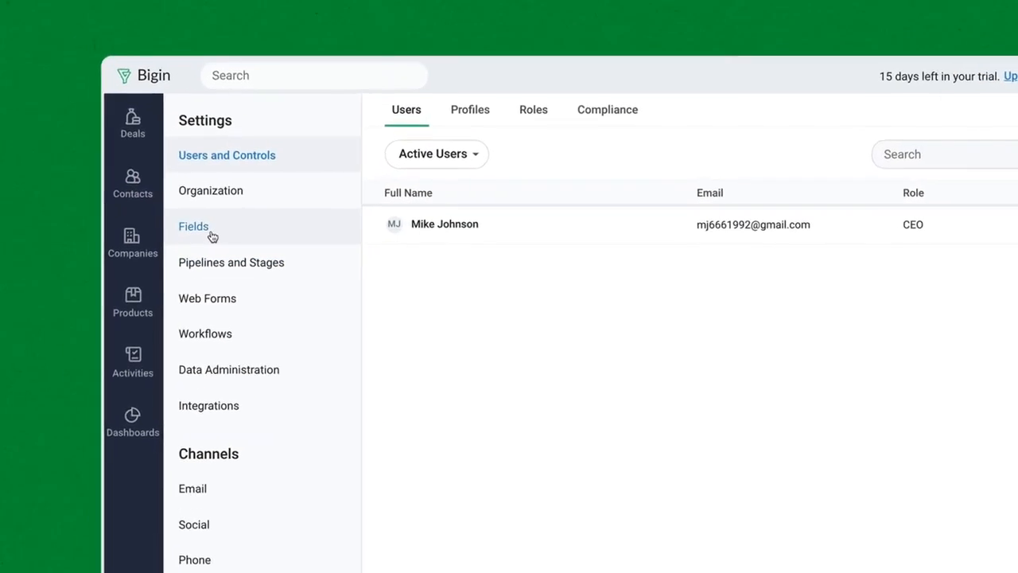
Add a Numerical 'Customer ID' contact field, mandatory with no duplicates allowed, and save it
left_click(212, 235)
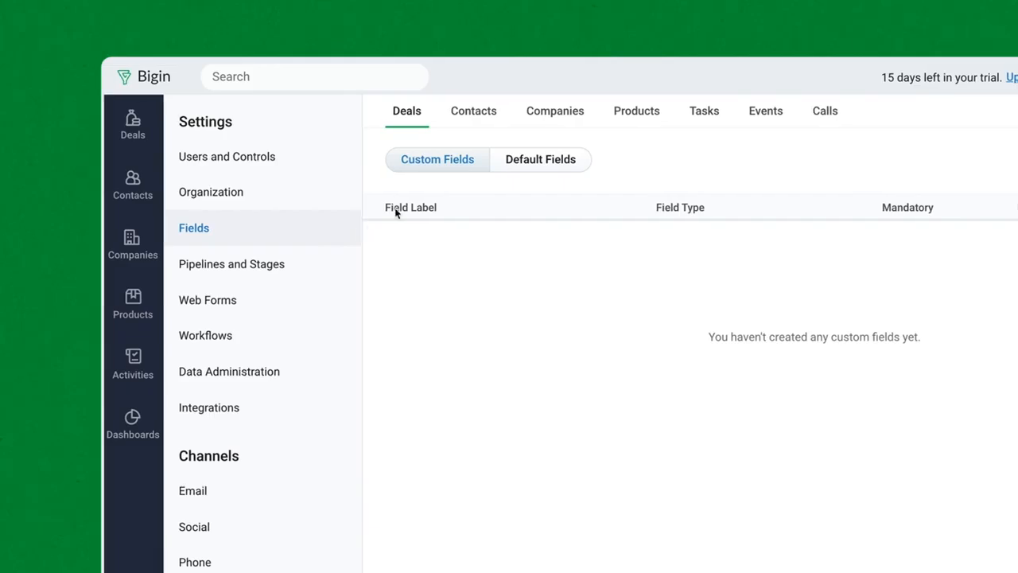
left_click(487, 121)
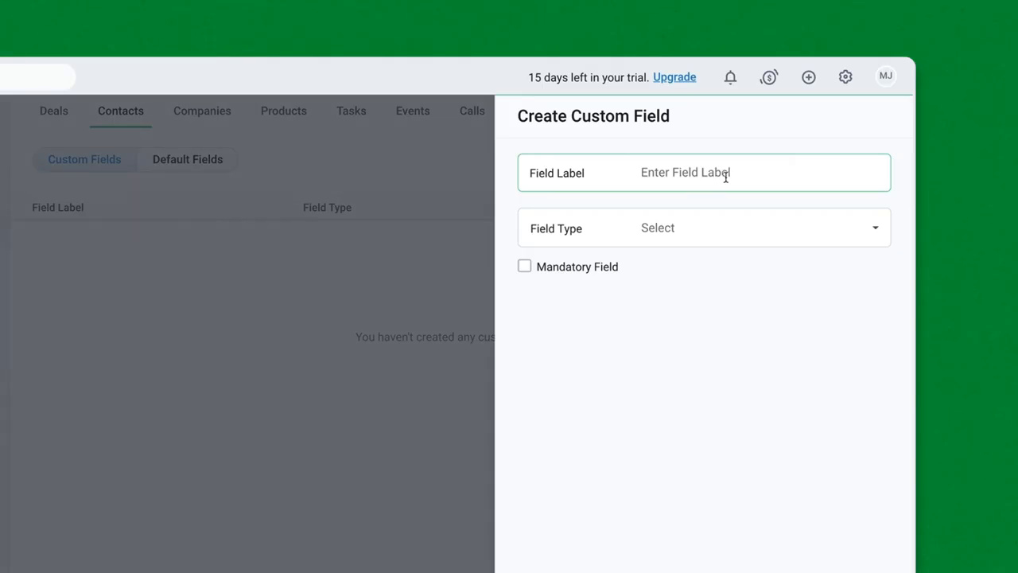
left_click(694, 175)
type("Customer ID")
left_click(673, 228)
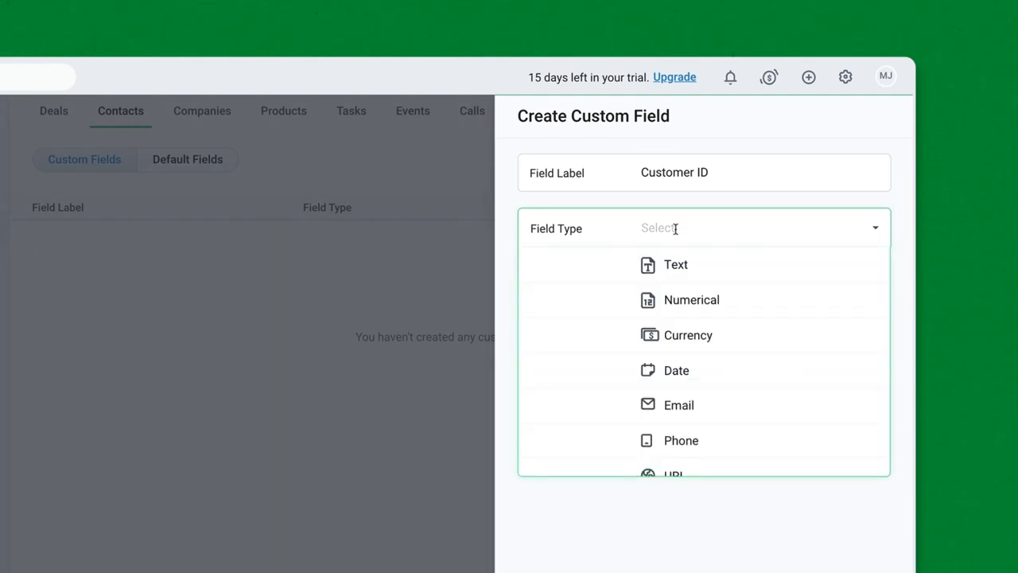
left_click(691, 298)
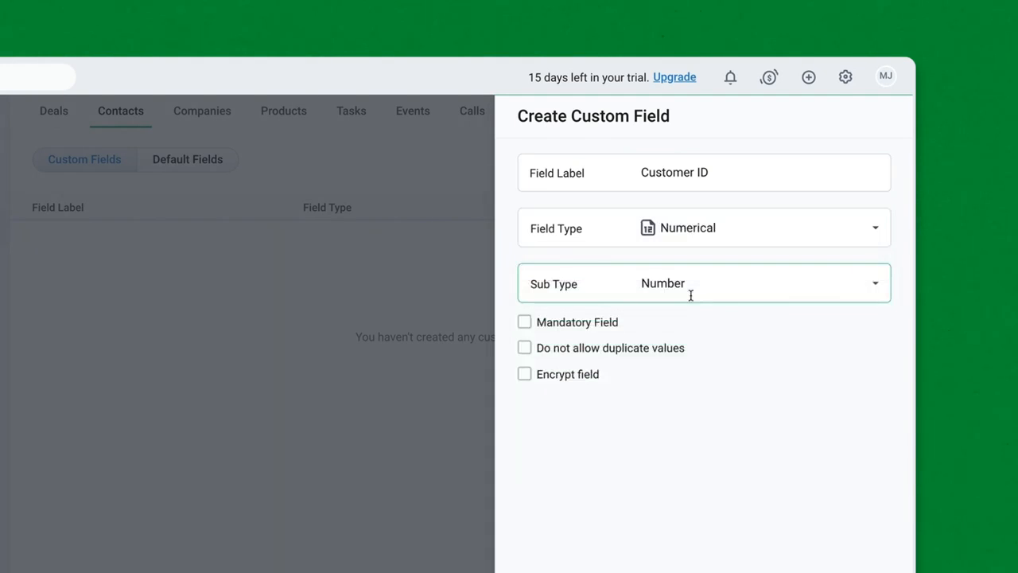
left_click(525, 322)
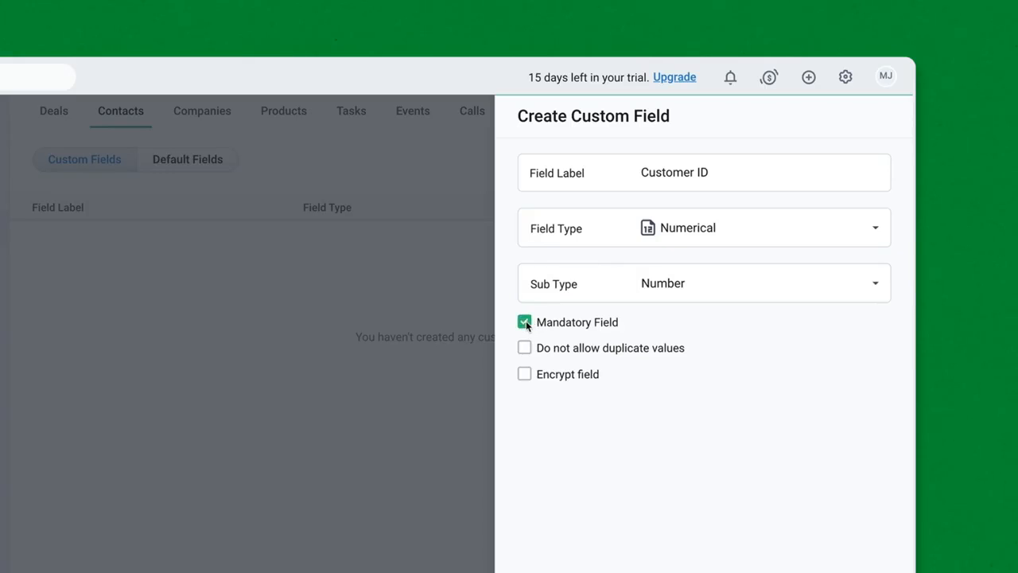
left_click(525, 350)
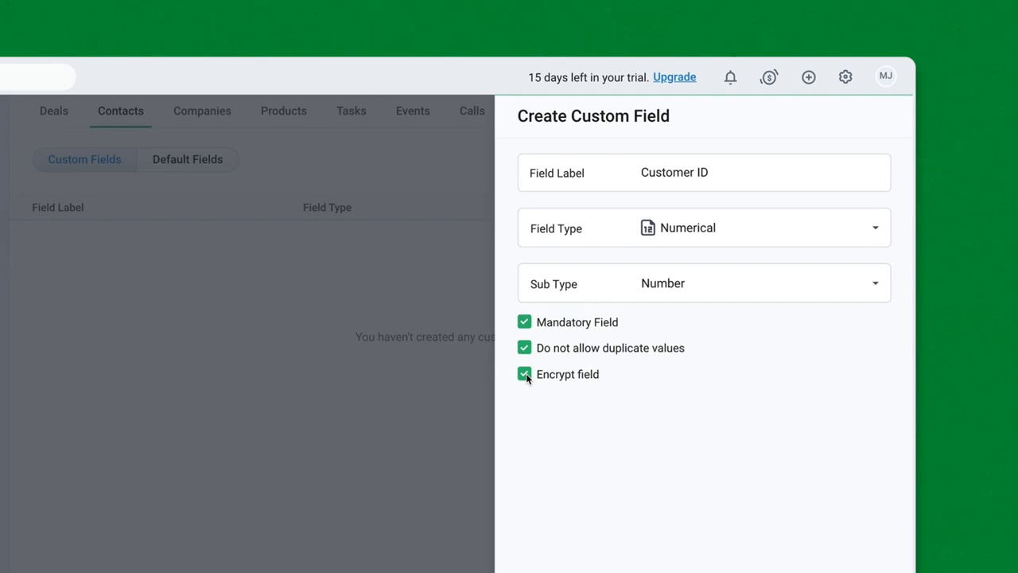
left_click(914, 508)
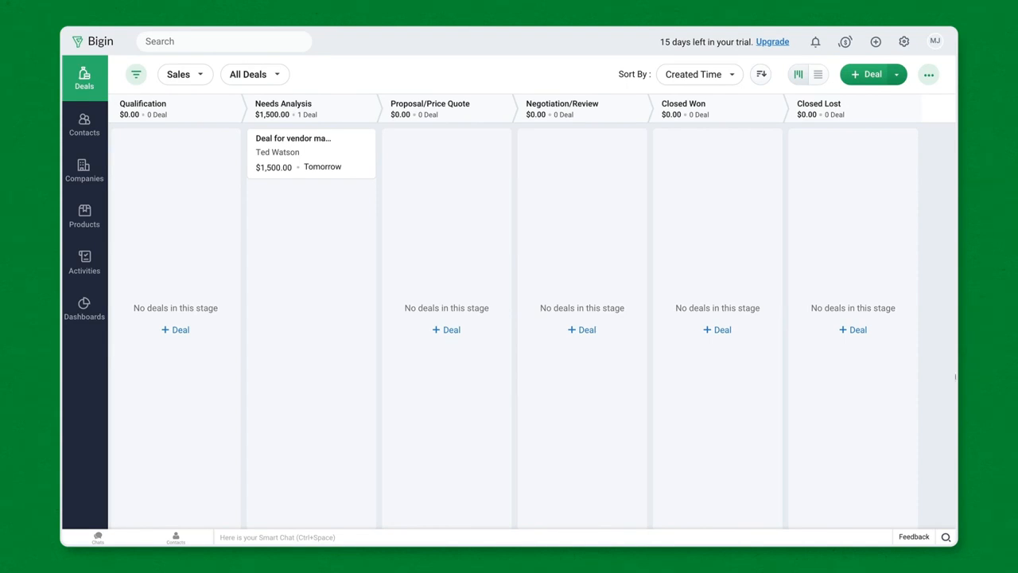
In the role hierarchy, prefix the Manager role with 'Sales' to make it Sales Manager and save
left_click(904, 41)
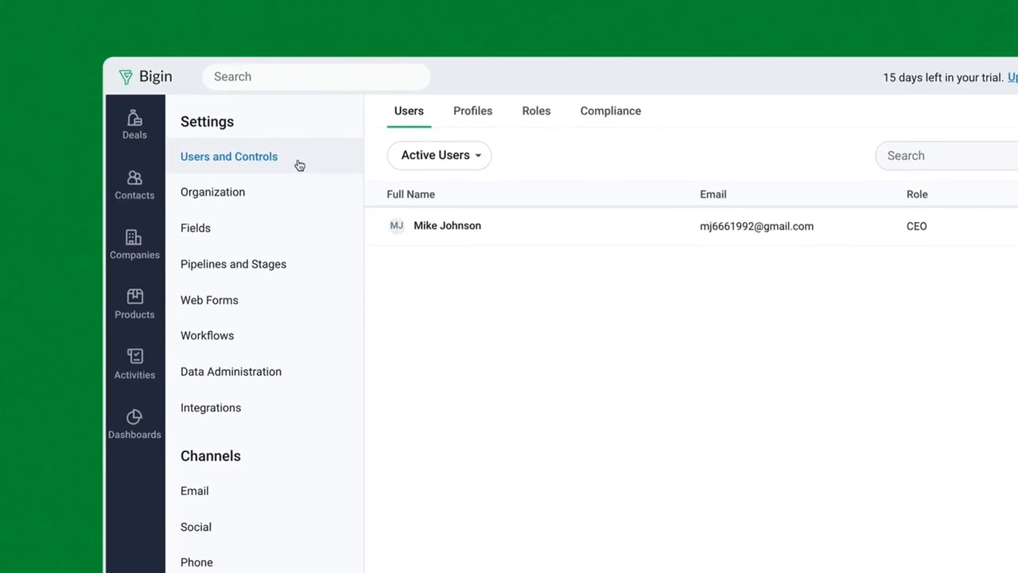
left_click(525, 117)
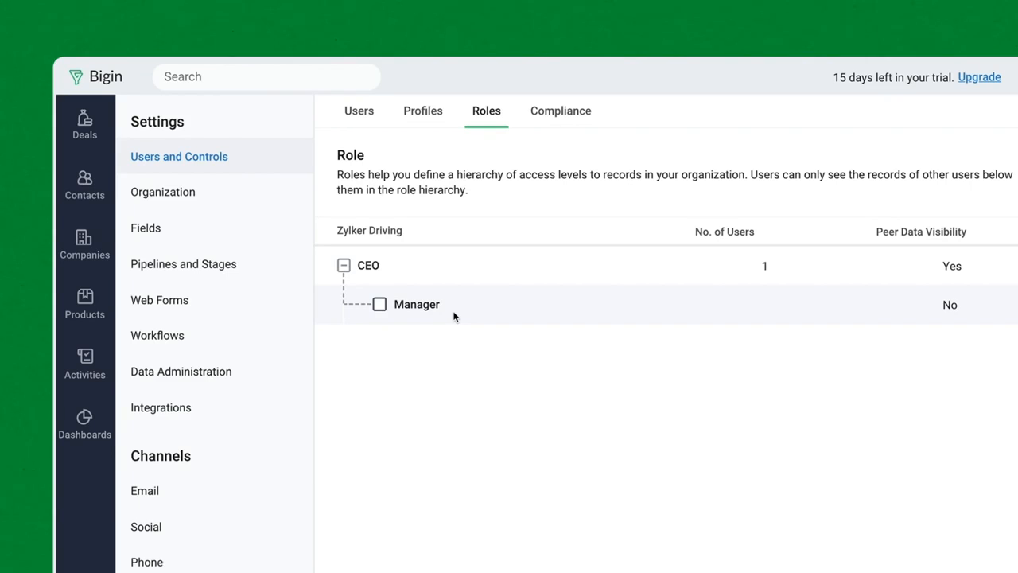
left_click(904, 306)
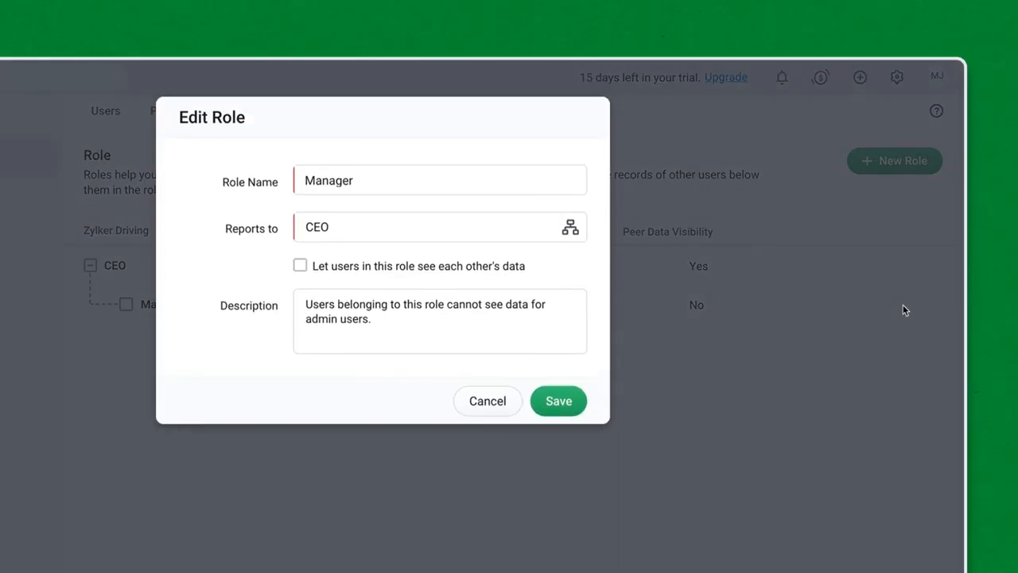
left_click(306, 179)
type("Sales")
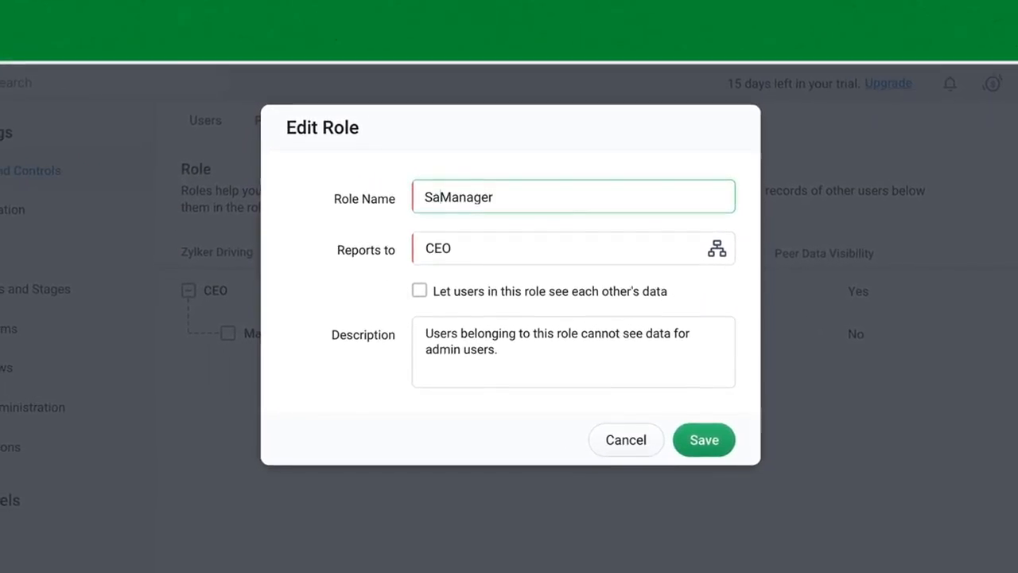
left_click(703, 440)
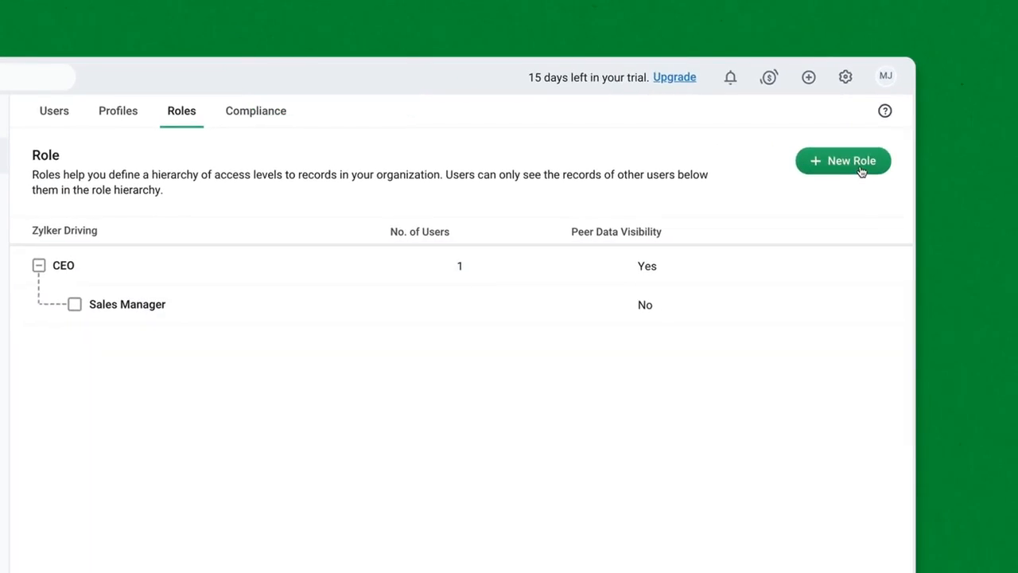
Create a 'Sales Rep' role reporting to Sales Manager, with peers sharing data, and save it
left_click(857, 163)
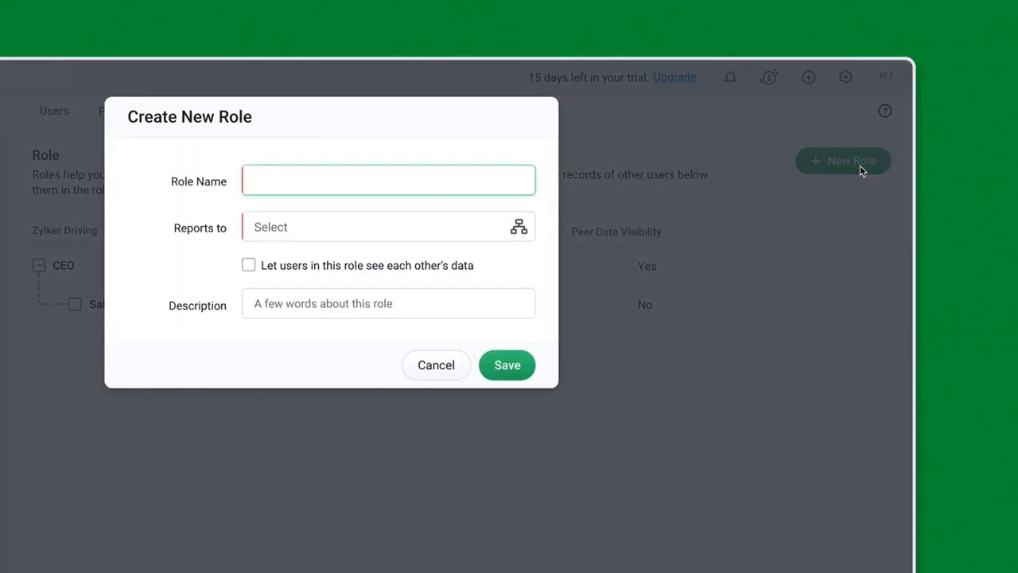
type("Sa")
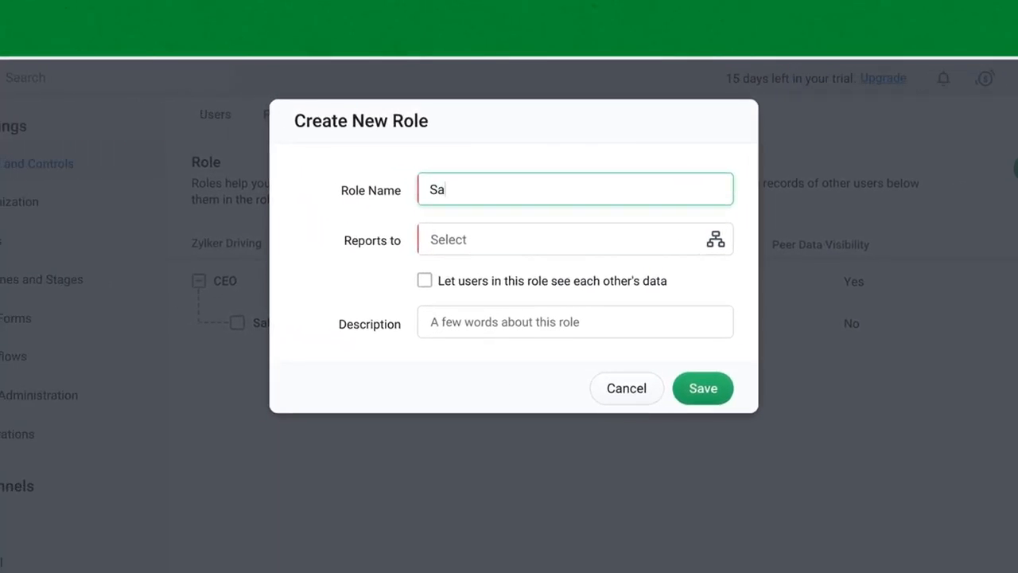
type("les Rep")
left_click(461, 235)
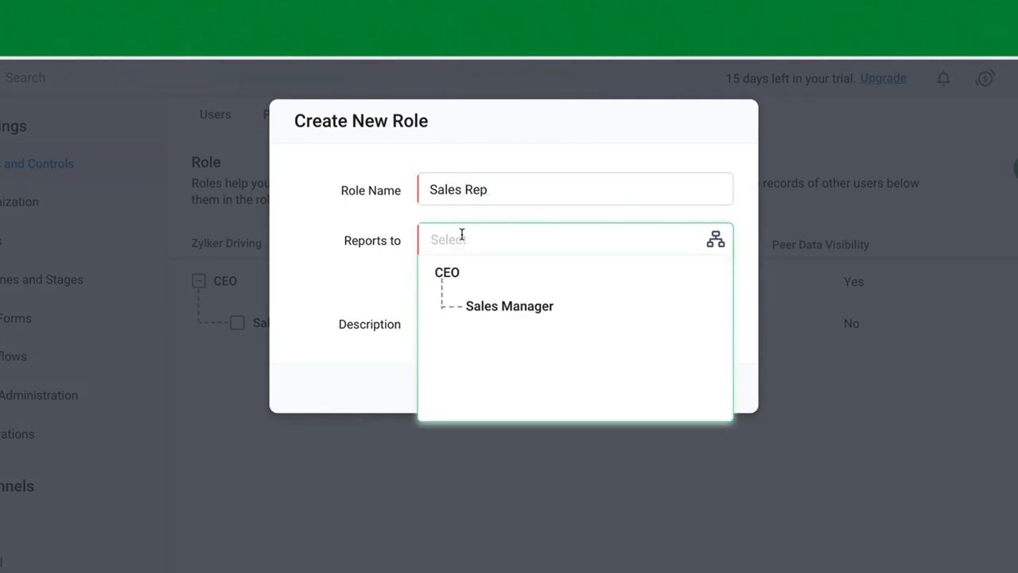
left_click(501, 307)
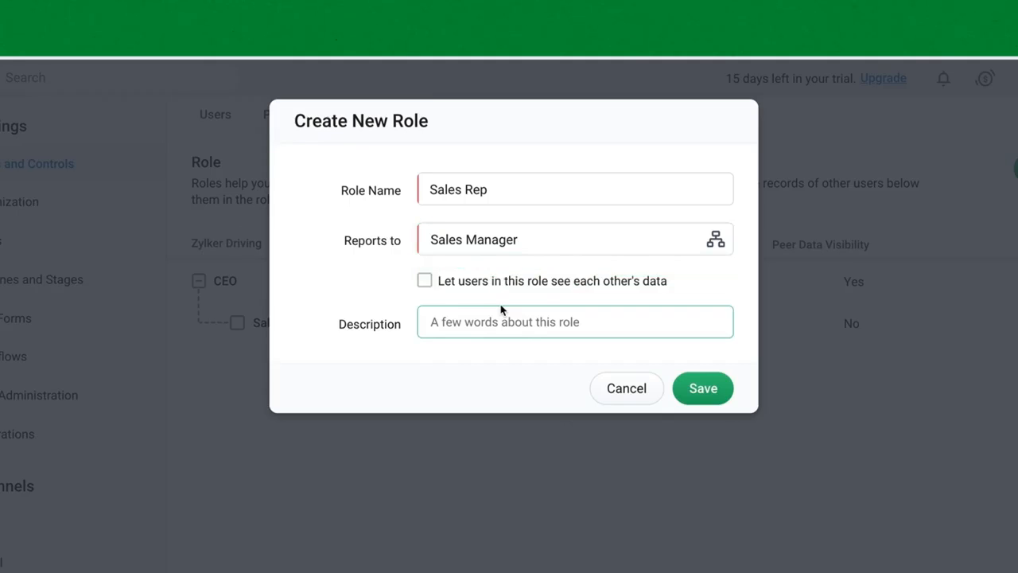
left_click(425, 281)
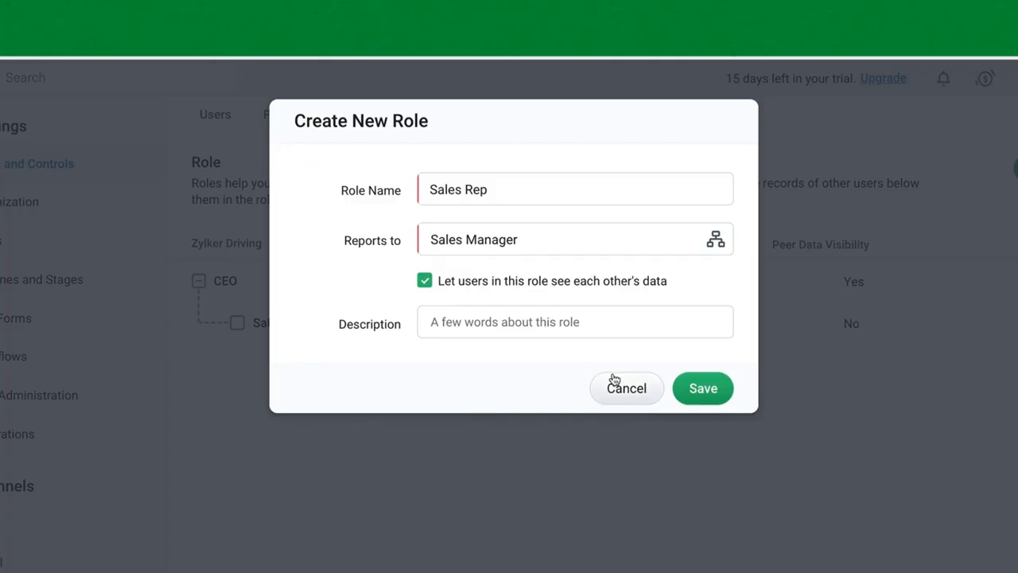
left_click(700, 388)
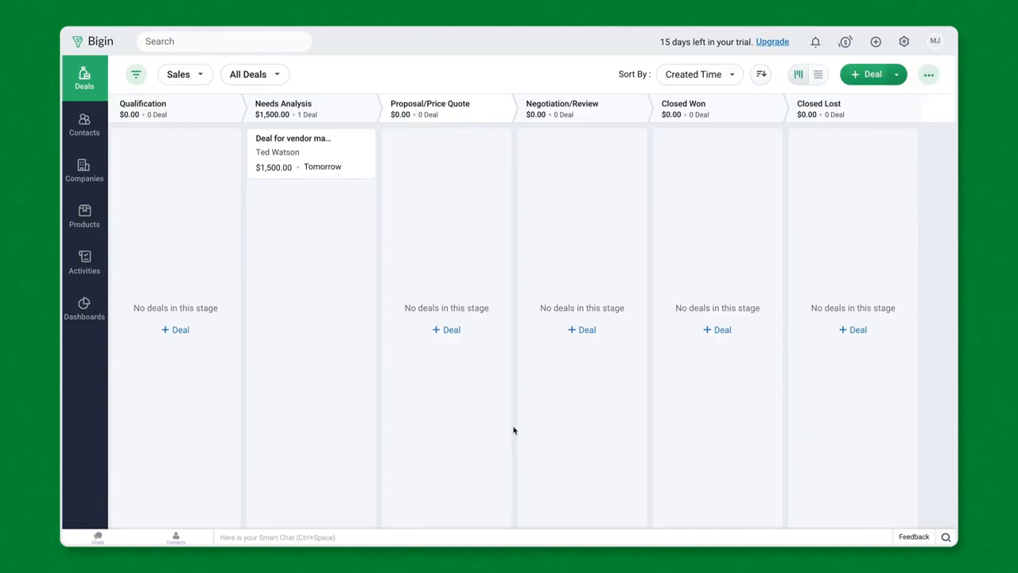
Create a 'Sales Rep' profile cloned from Standard, save it, and switch off its Workflows permission
left_click(902, 43)
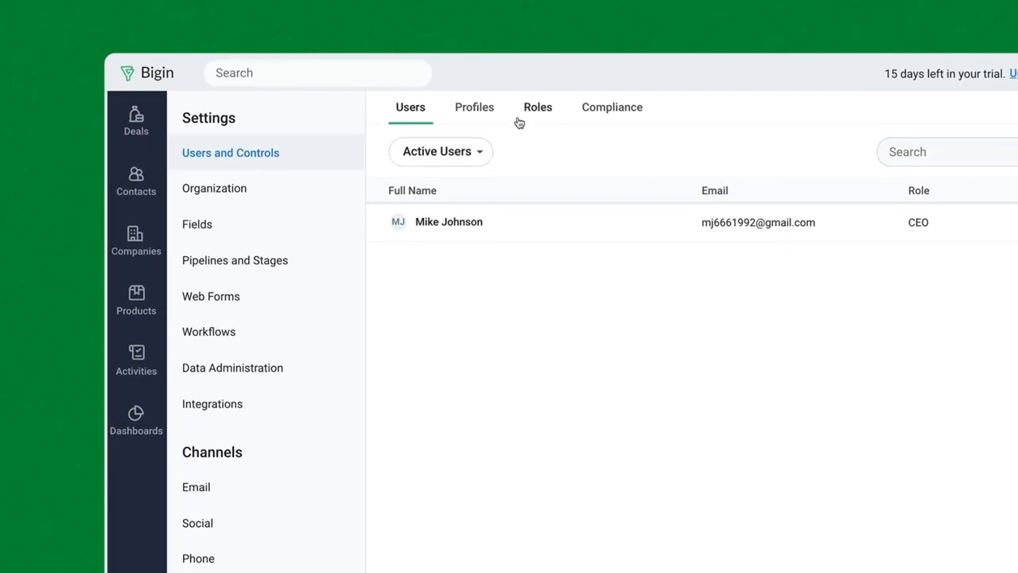
left_click(474, 108)
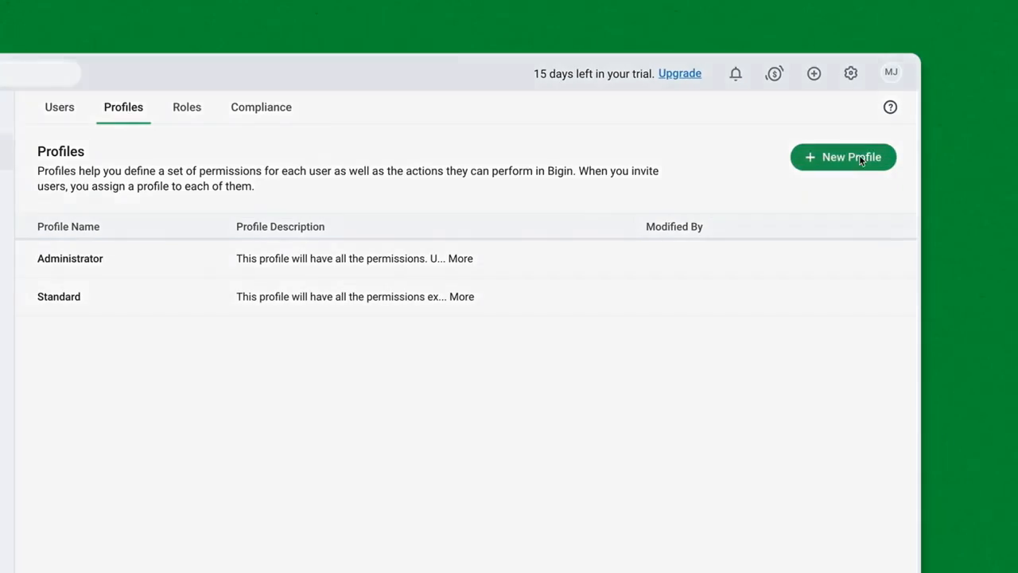
left_click(886, 157)
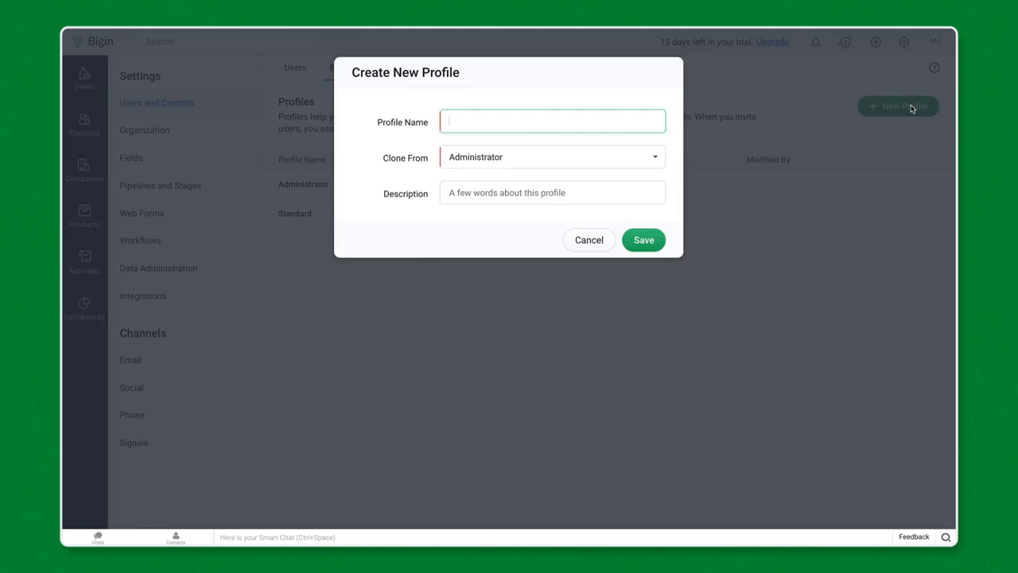
type("Sale")
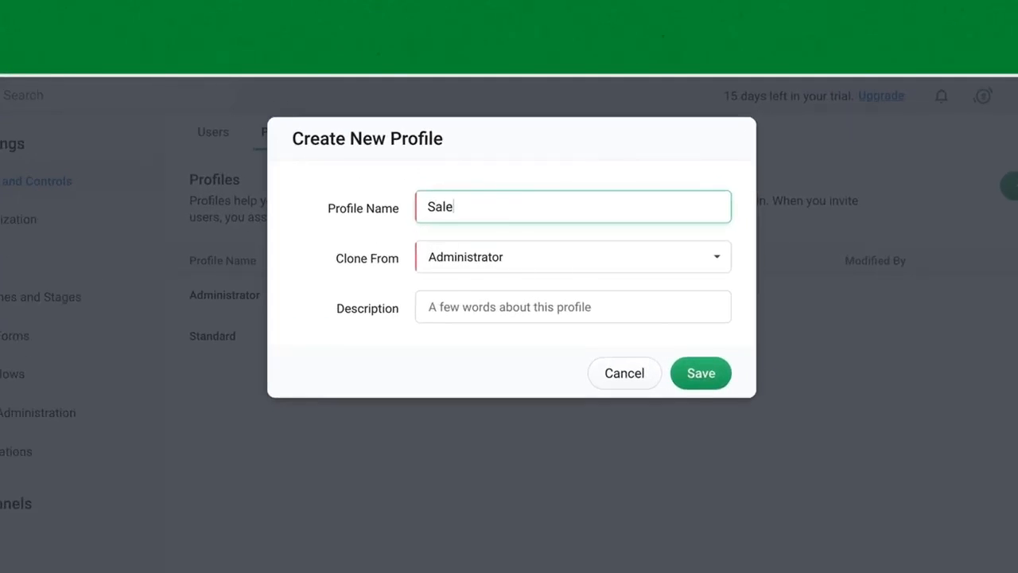
type("s Rep")
left_click(722, 266)
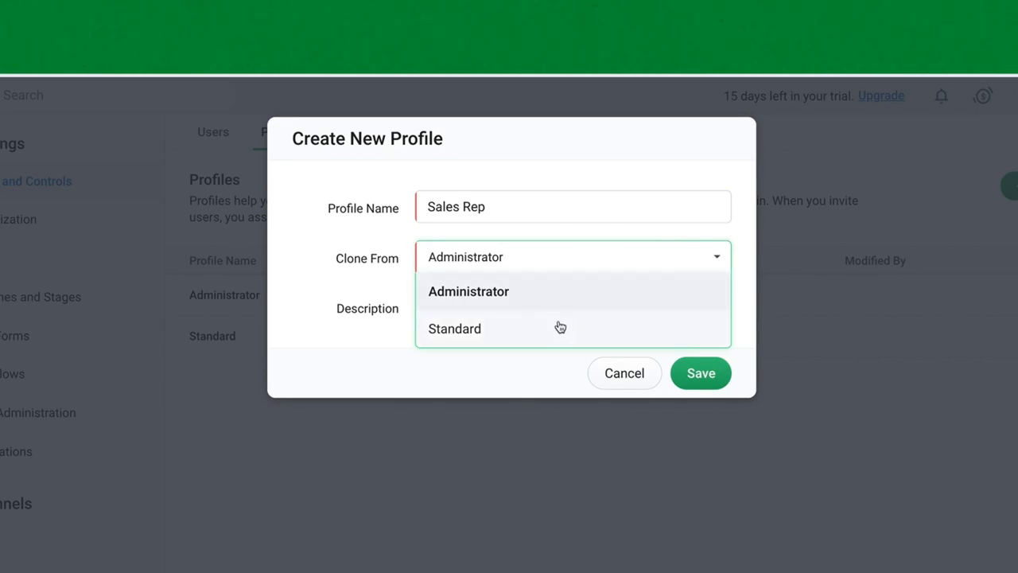
left_click(486, 338)
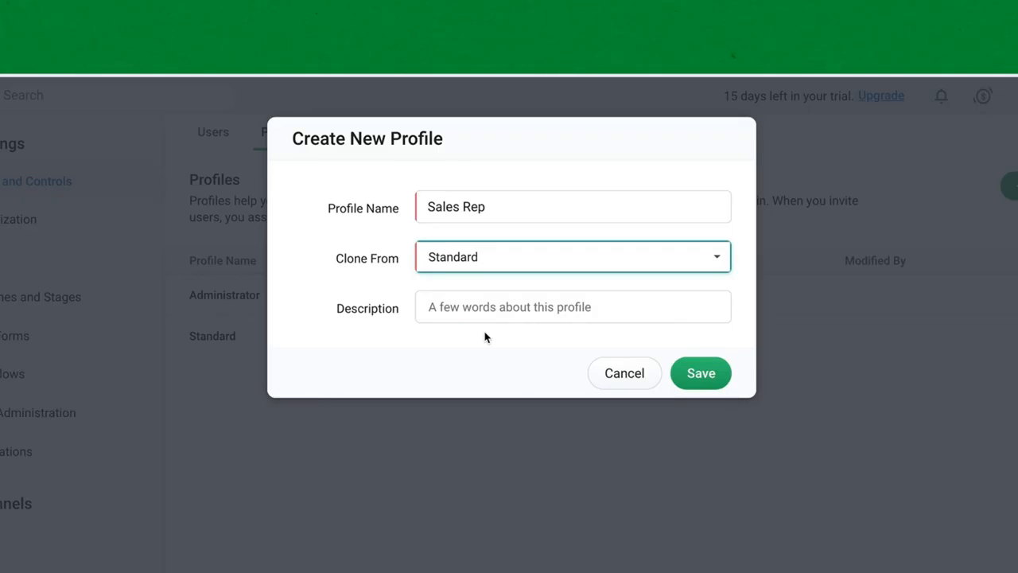
left_click(712, 386)
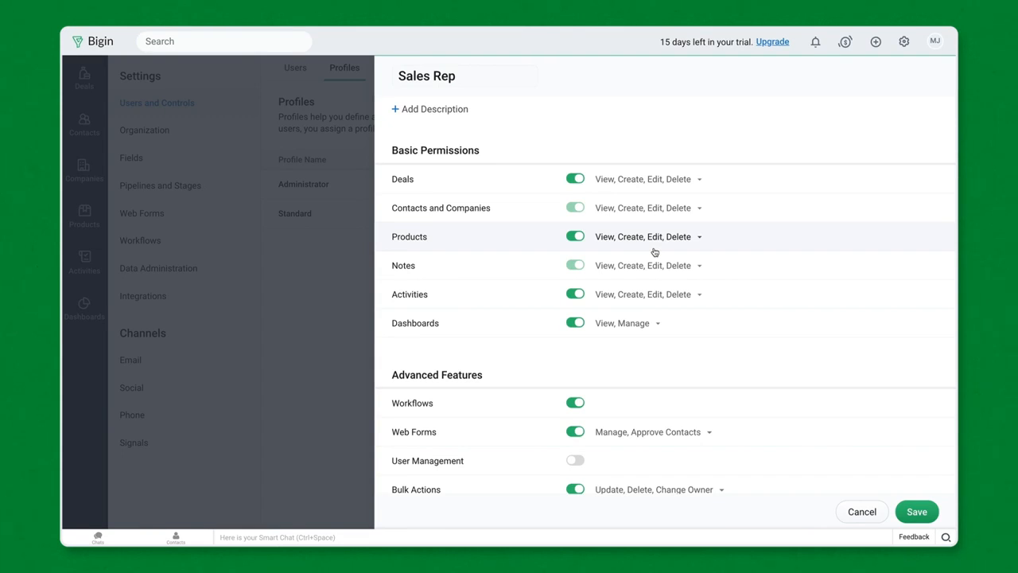
left_click(576, 404)
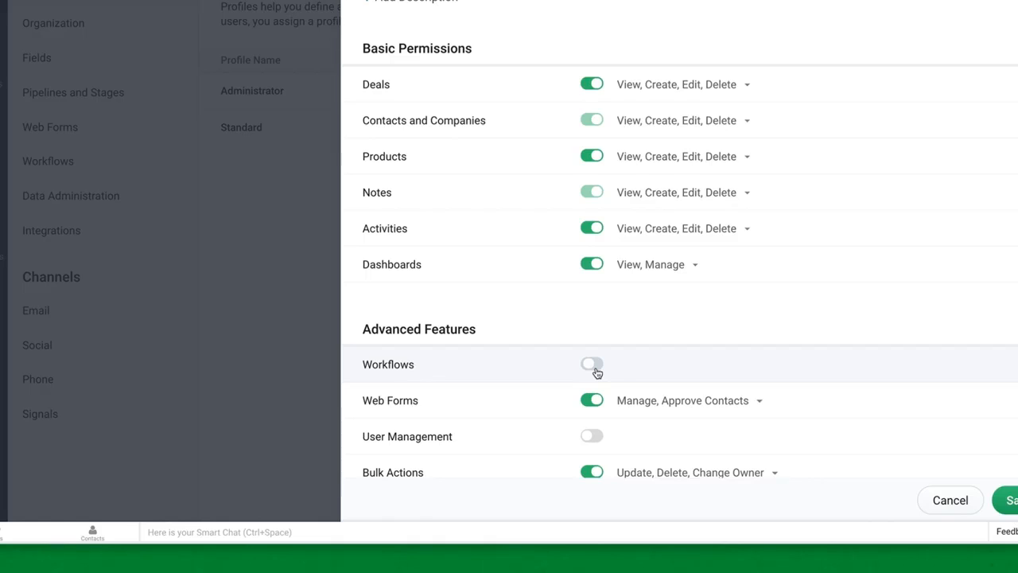
Save the Sales Rep profile's permissions with Workflows disabled
left_click(1009, 500)
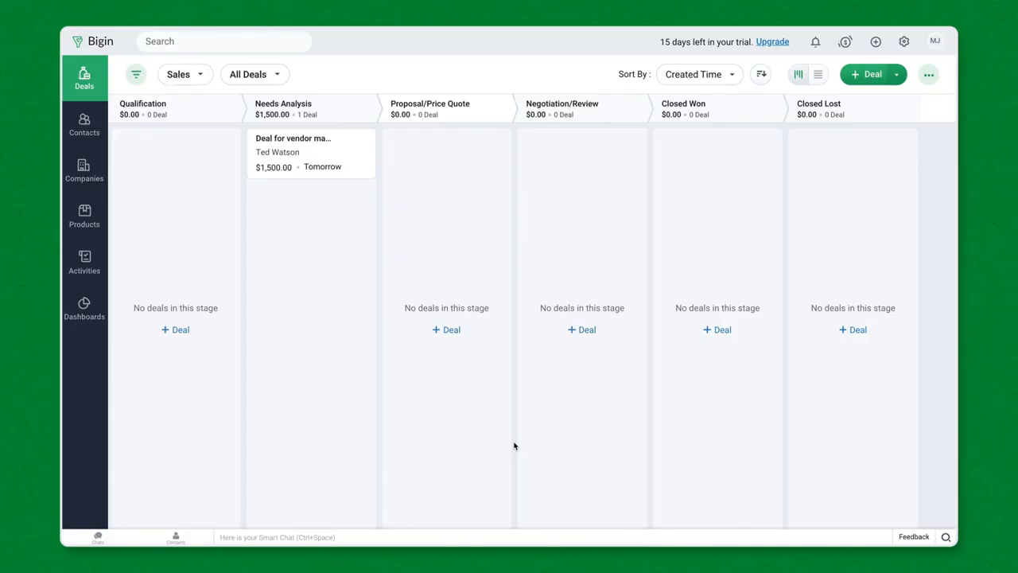
Start a new user invitation and enter the user's first name, last name and e-mail
left_click(904, 42)
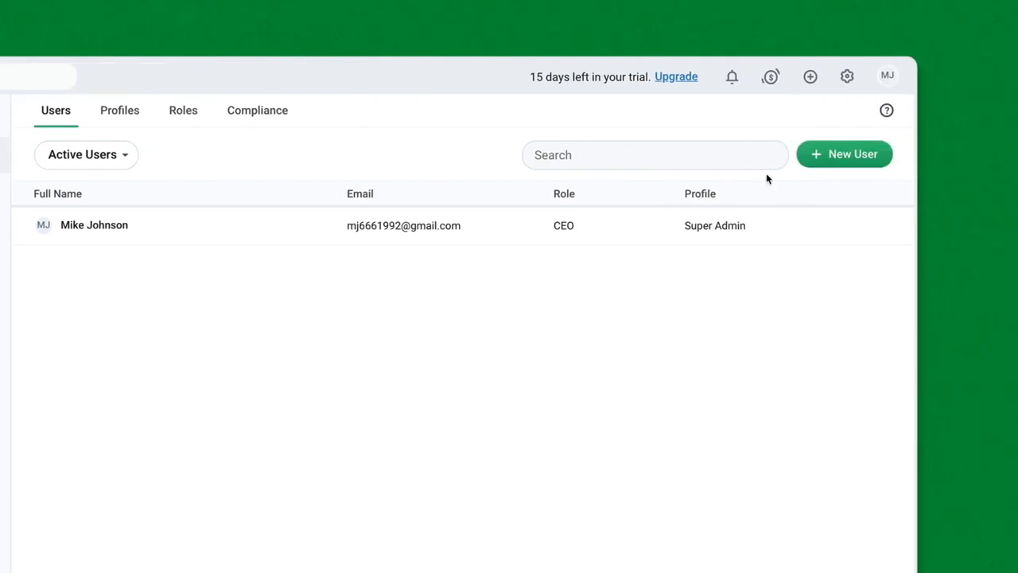
left_click(933, 154)
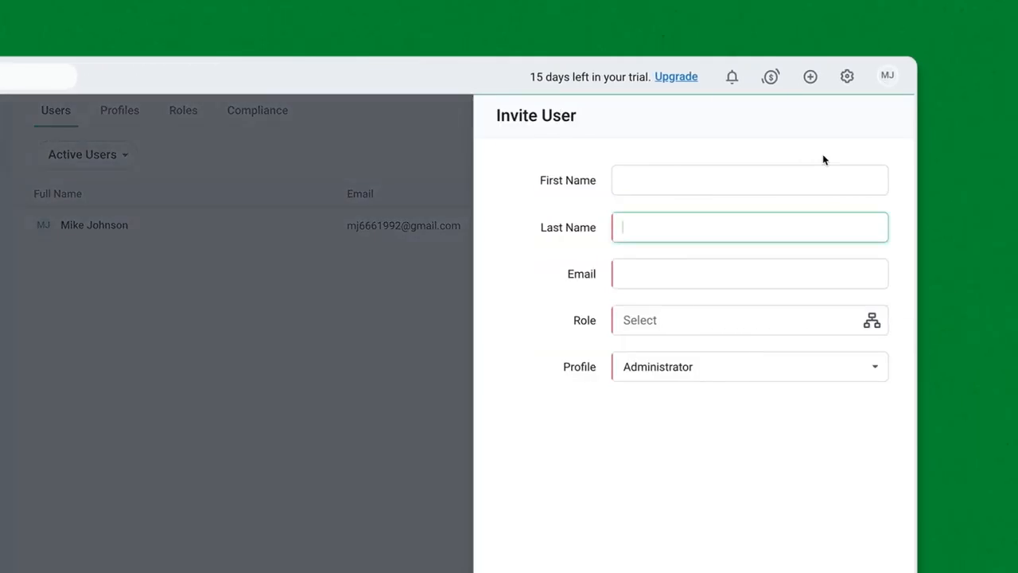
left_click(747, 171)
key("Tab")
key("Tab")
Give the new user the Sales Rep role and Sales Rep profile, and send the invitation
left_click(648, 318)
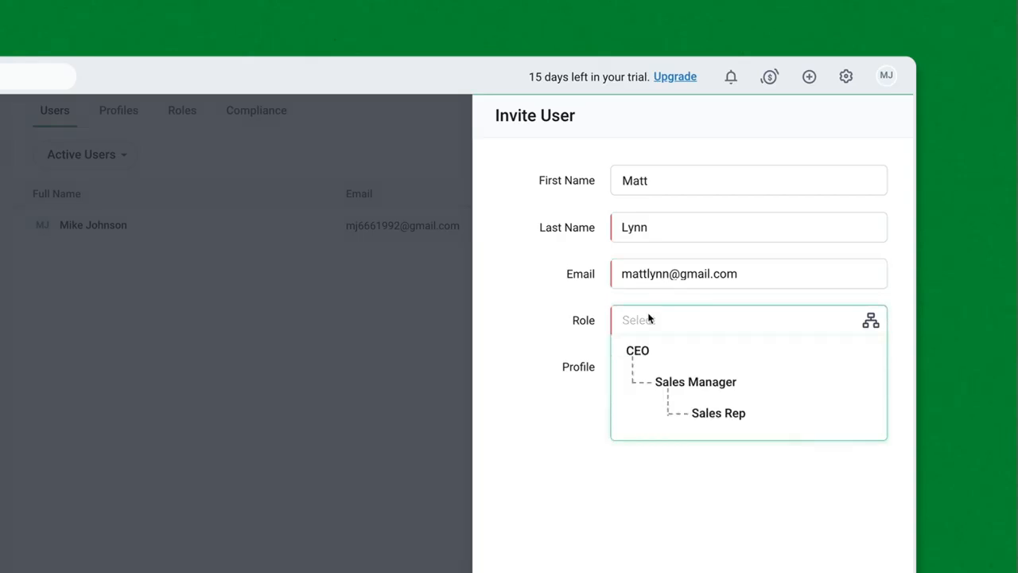
left_click(706, 414)
left_click(755, 374)
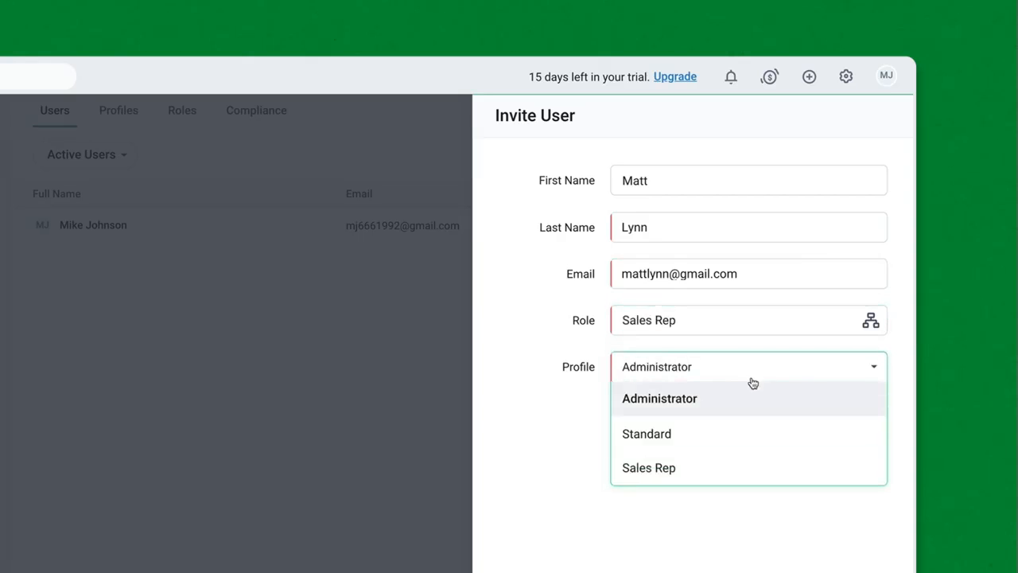
left_click(706, 468)
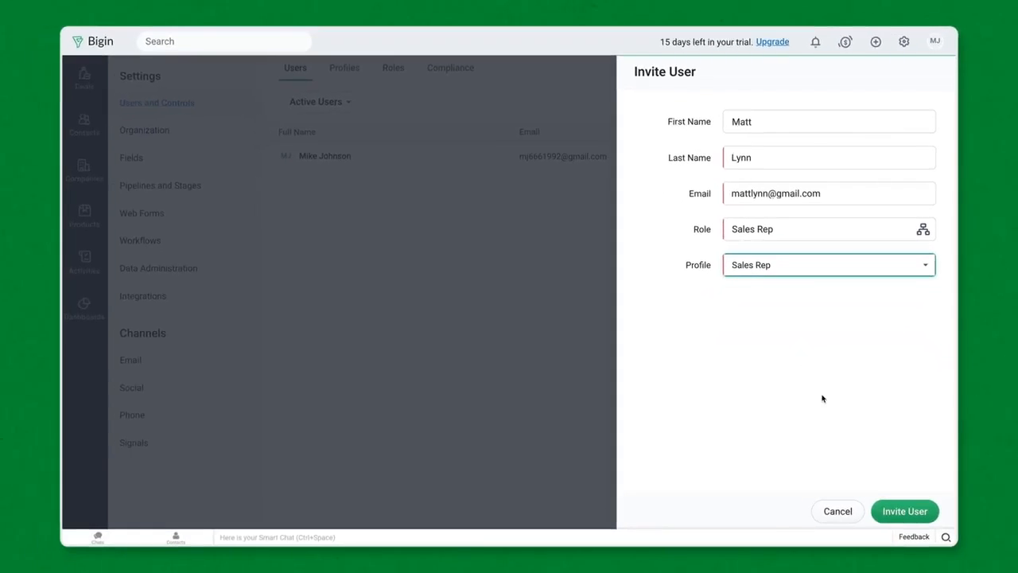
left_click(897, 509)
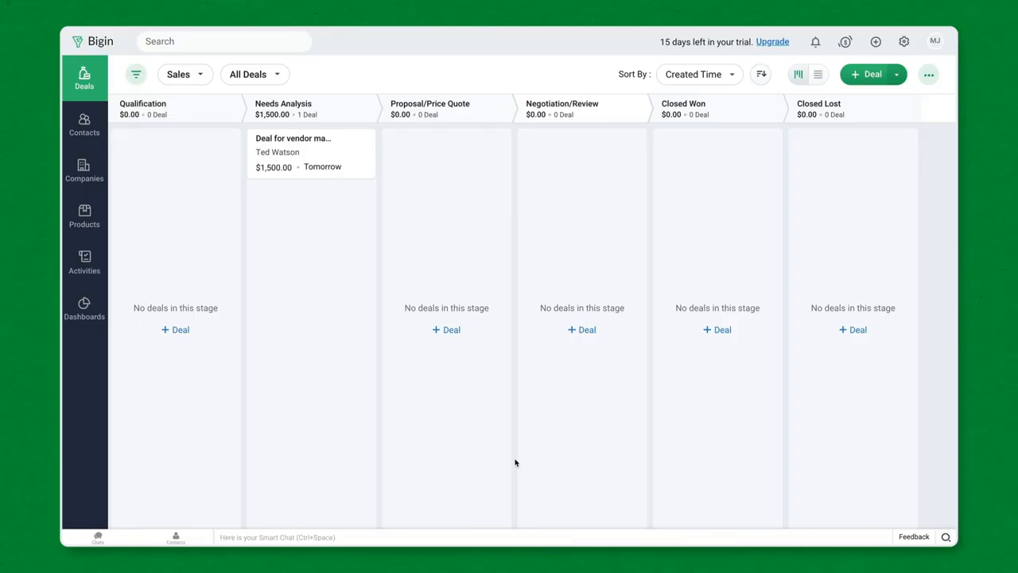
Choose Gmail as the provider in the Email channel settings
left_click(904, 42)
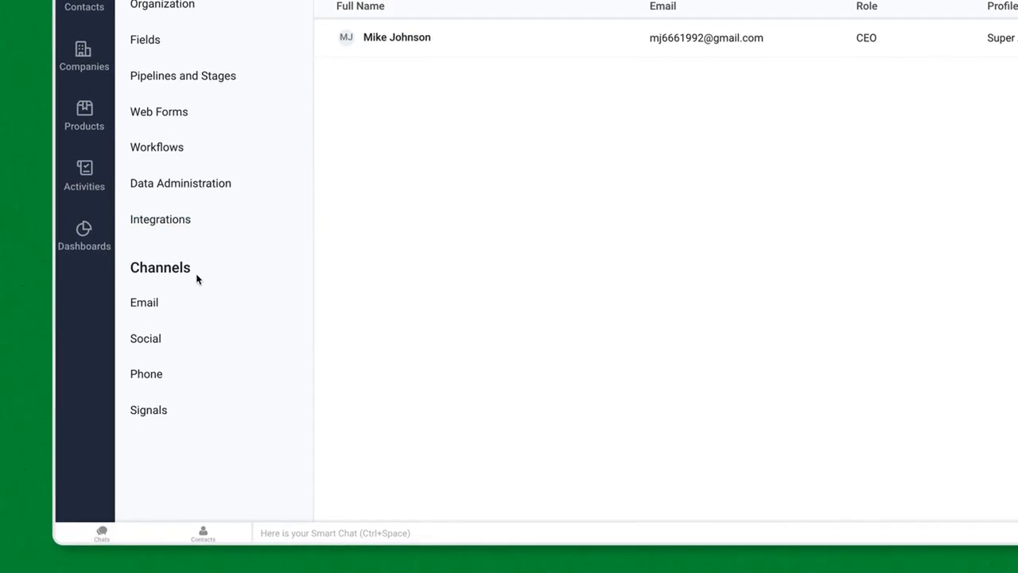
left_click(175, 312)
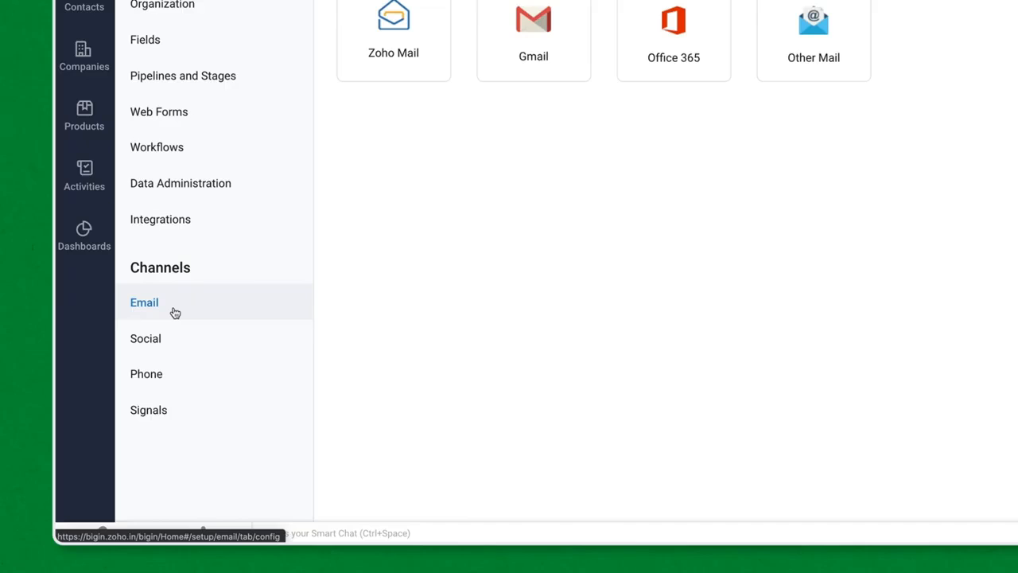
left_click(544, 48)
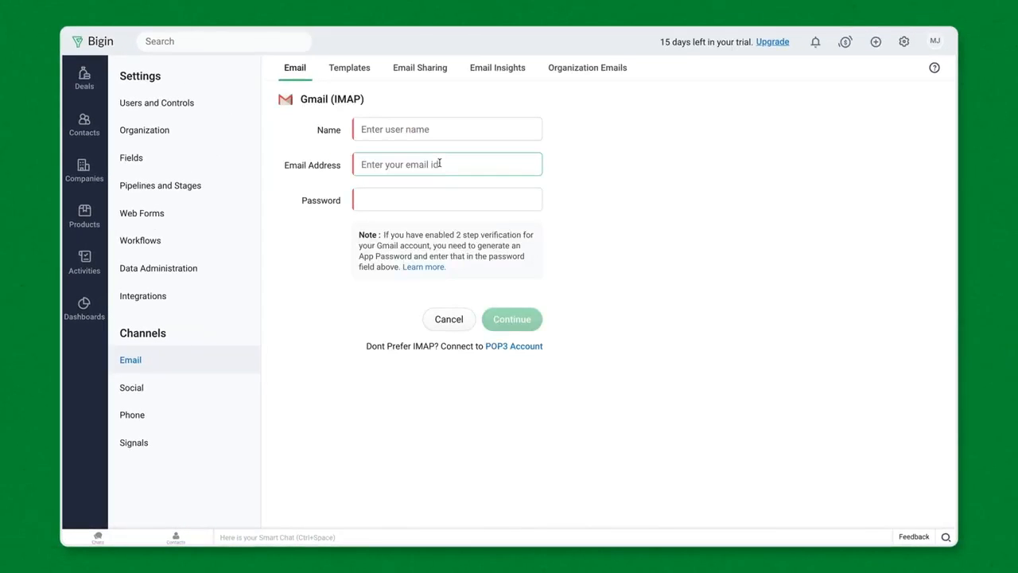
Enter the sender's name, Gmail address and mailbox password, and connect with Private sharing
left_click(439, 129)
key("Tab")
key("Tab")
type("••••••••••")
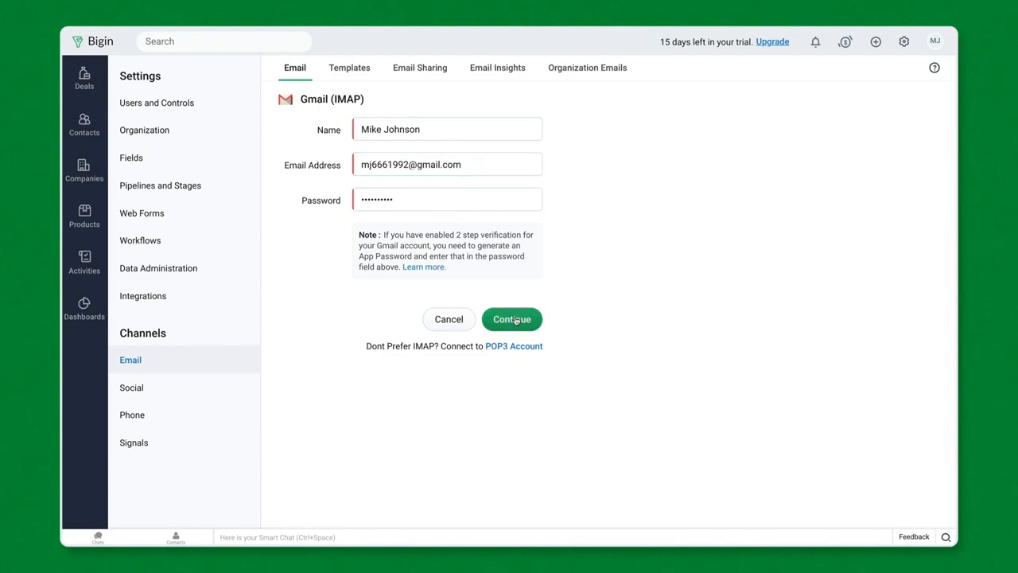
left_click(516, 319)
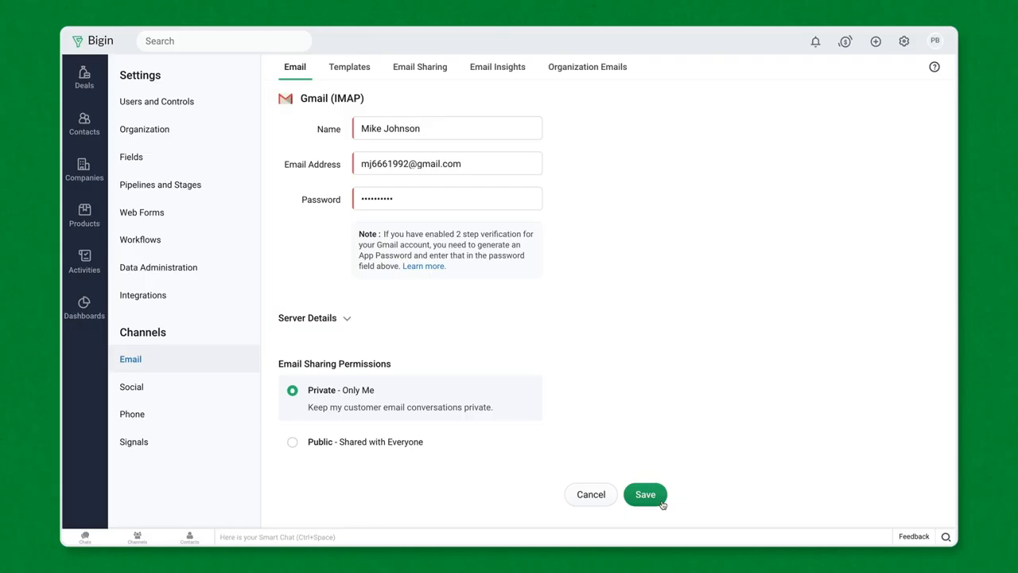
left_click(626, 74)
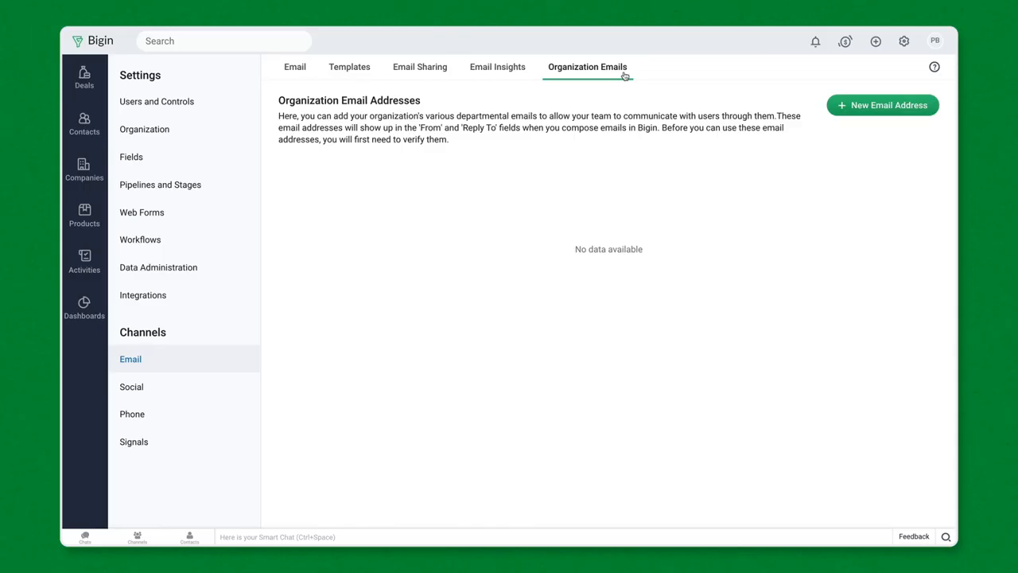
Create the Zylker organization email address, allowing the Standard profile to use it
left_click(844, 108)
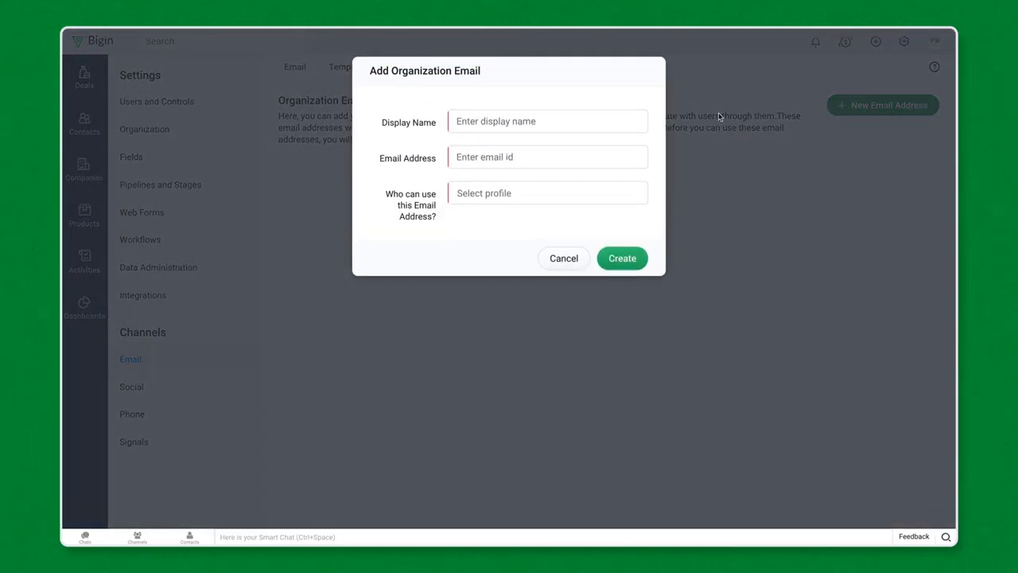
left_click(455, 122)
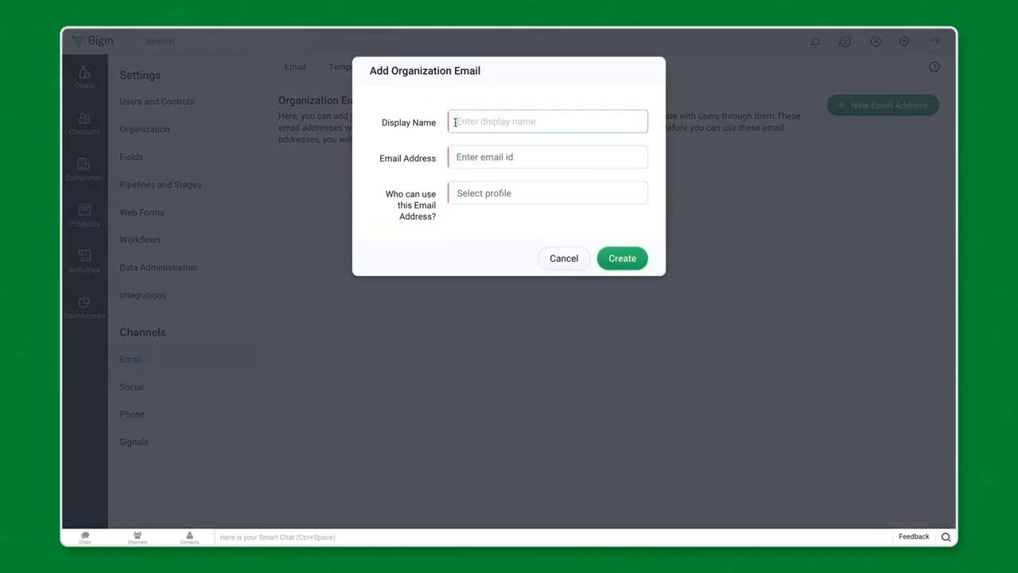
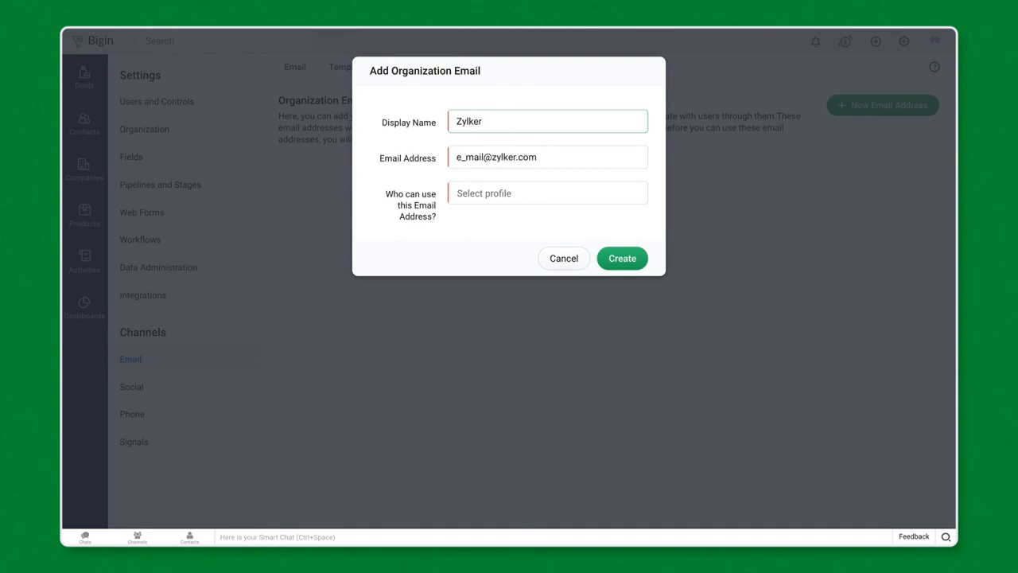
key("Tab")
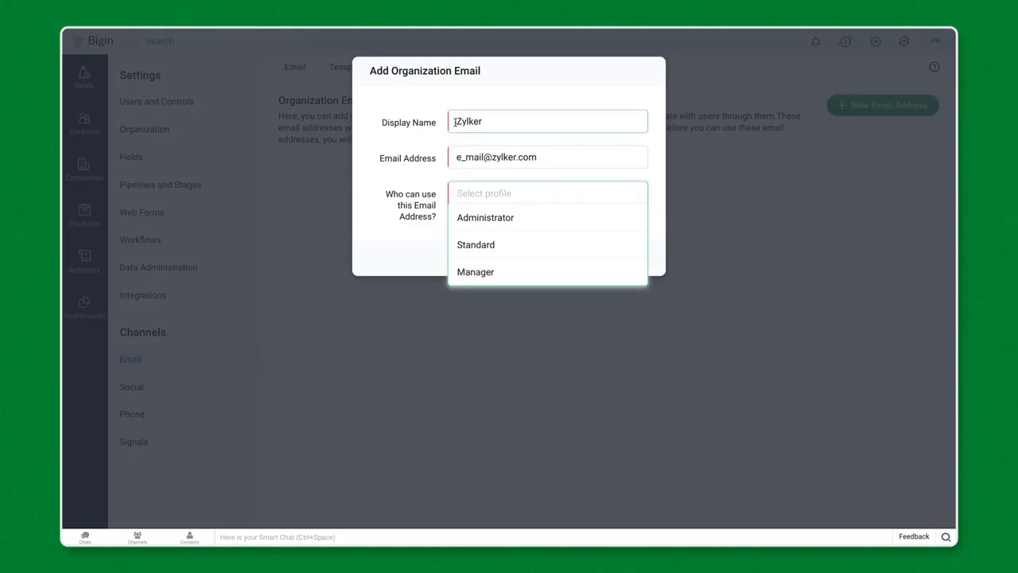
left_click(469, 244)
left_click(434, 243)
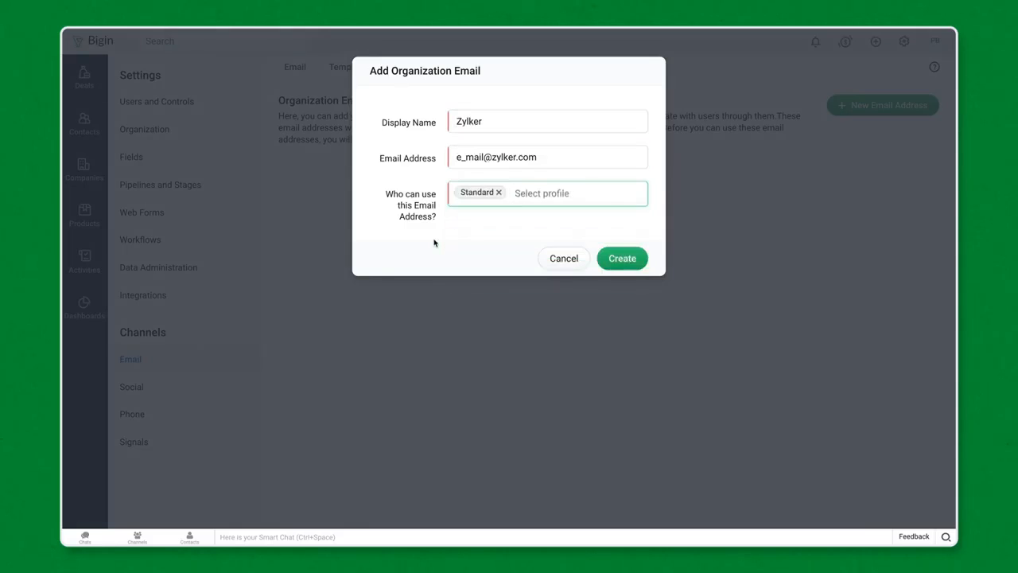
left_click(617, 261)
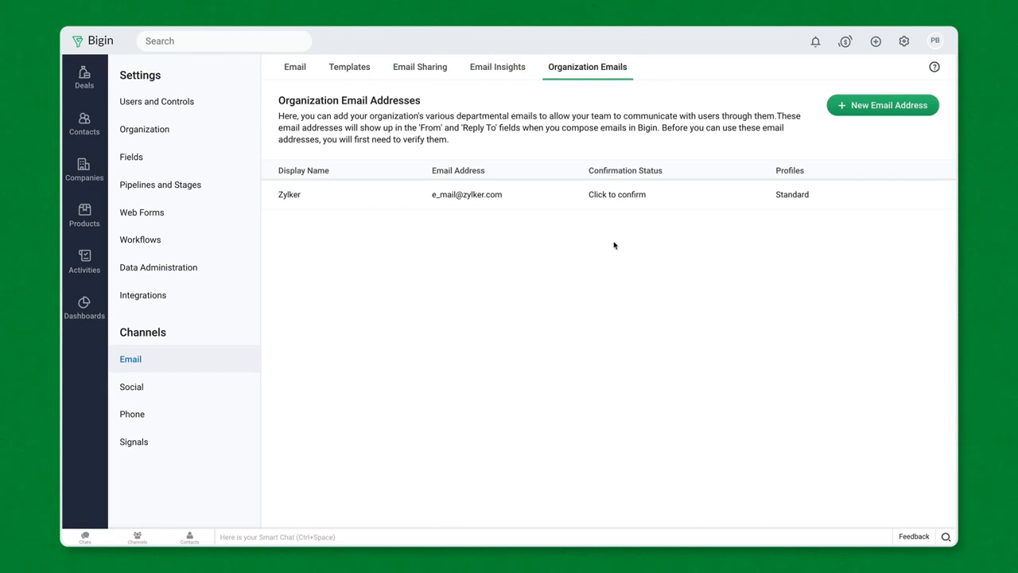
left_click(613, 195)
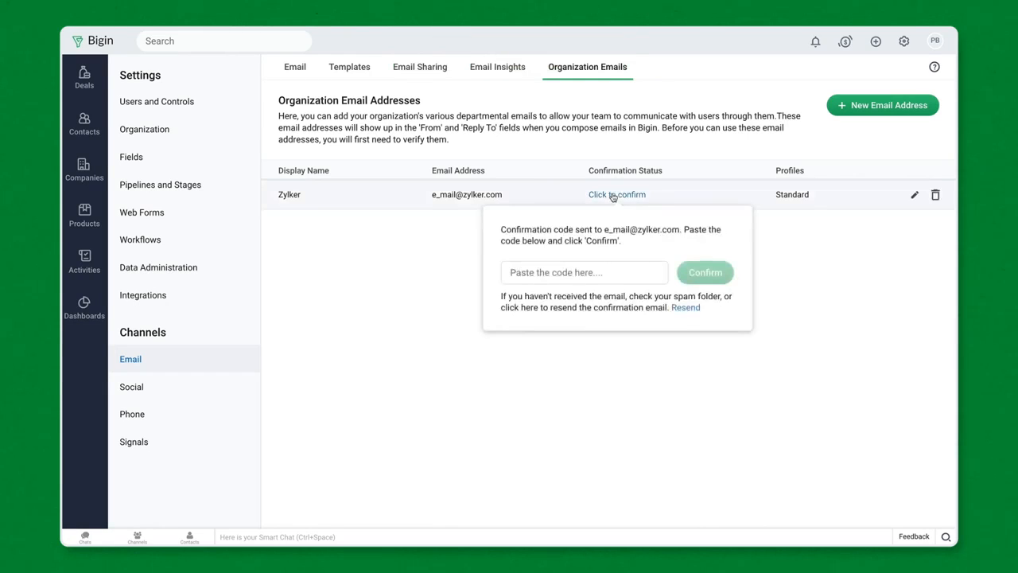
left_click(681, 352)
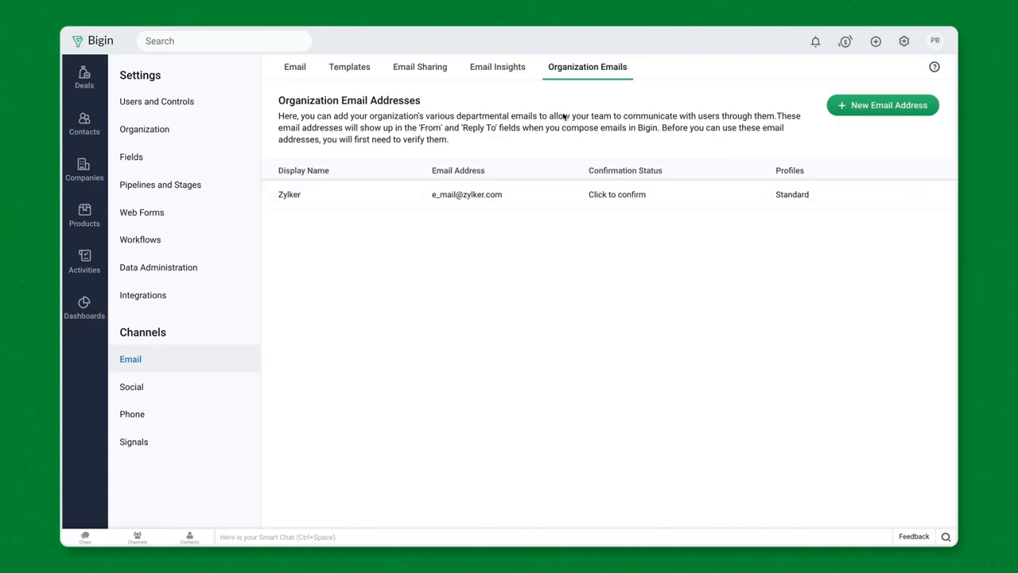
left_click(525, 79)
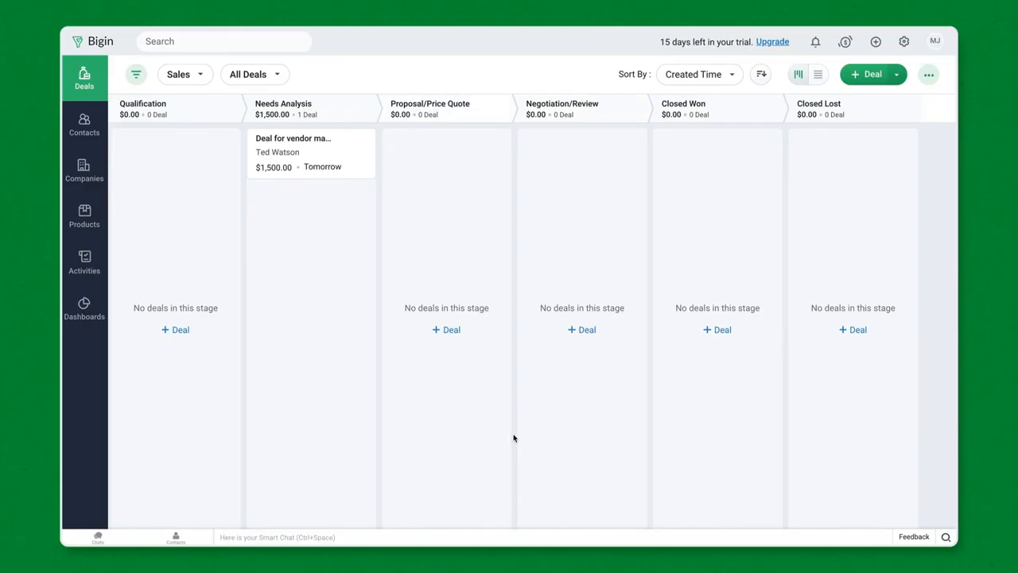
Open Settings at Users and Controls to see the account's users
left_click(904, 43)
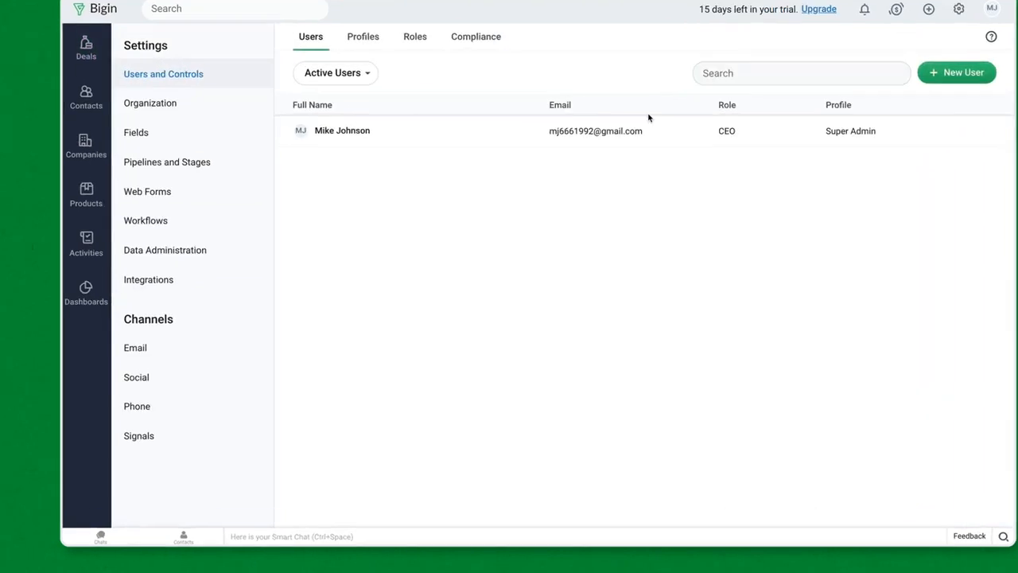
Start the Phone channel setup and choose Bigin's built-in phone system
left_click(171, 409)
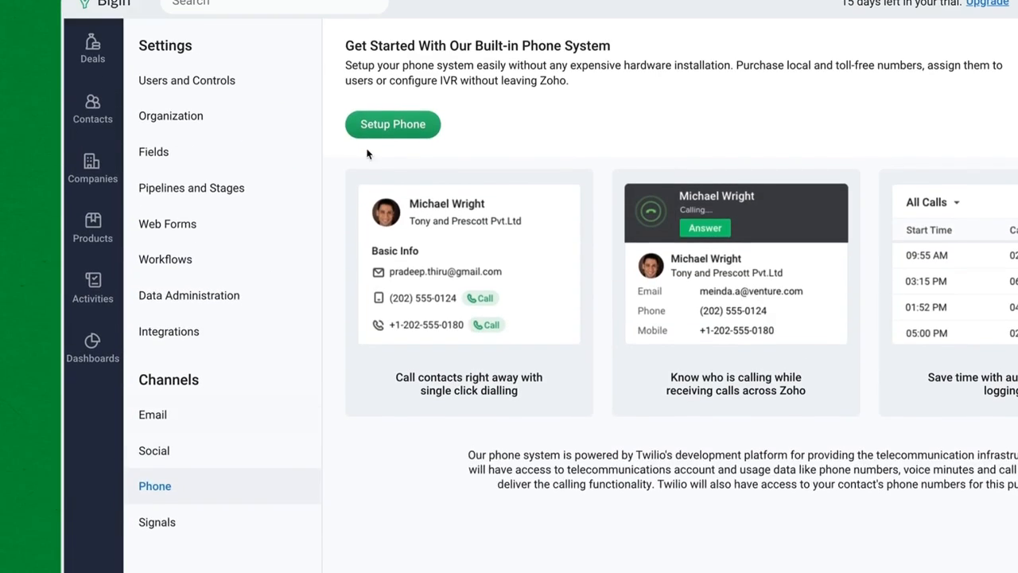
left_click(381, 118)
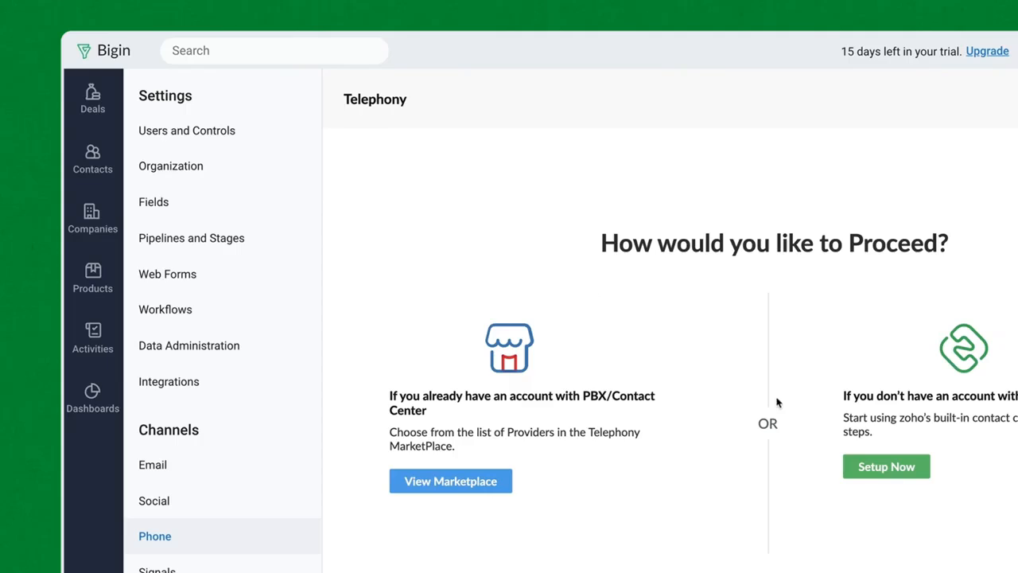
left_click(878, 465)
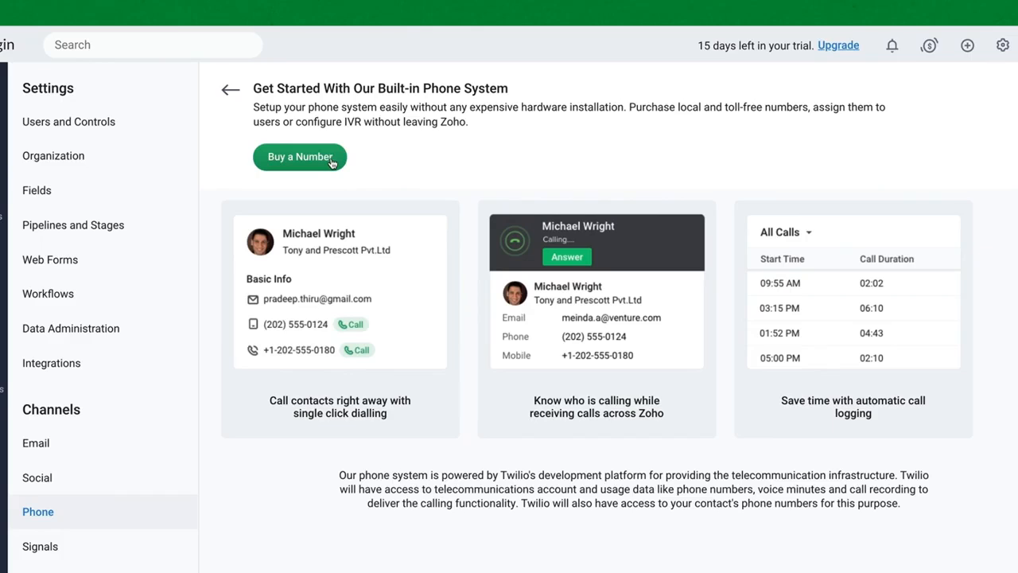
Pick an available United States toll-free number to buy
left_click(331, 159)
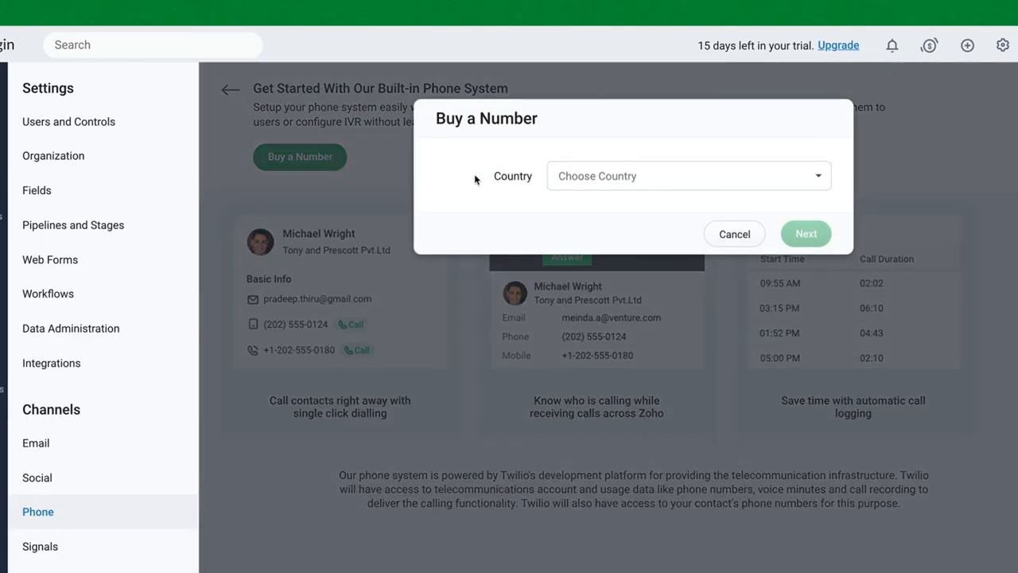
left_click(822, 175)
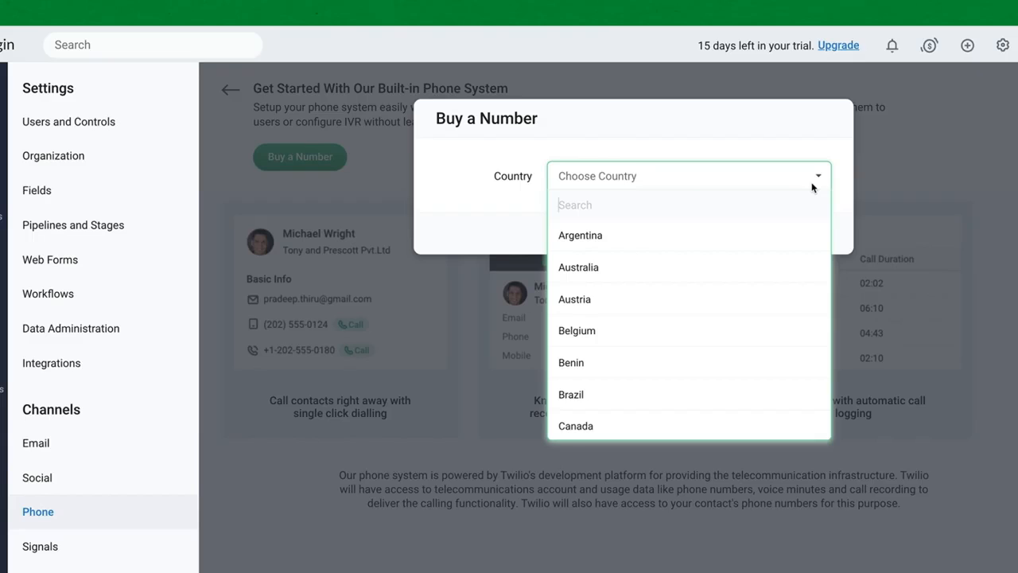
type("united")
left_click(692, 268)
left_click(705, 224)
left_click(660, 290)
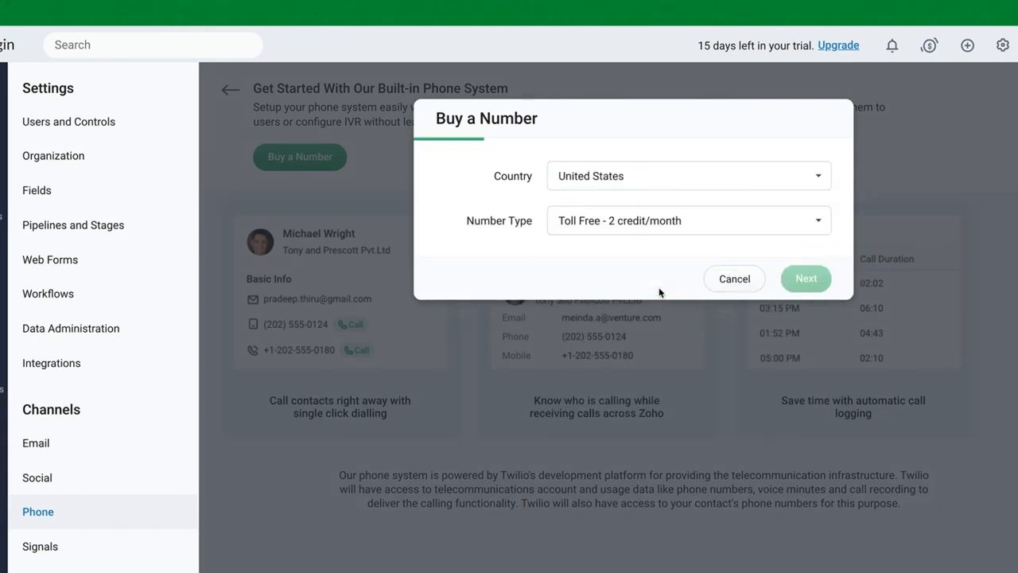
left_click(732, 265)
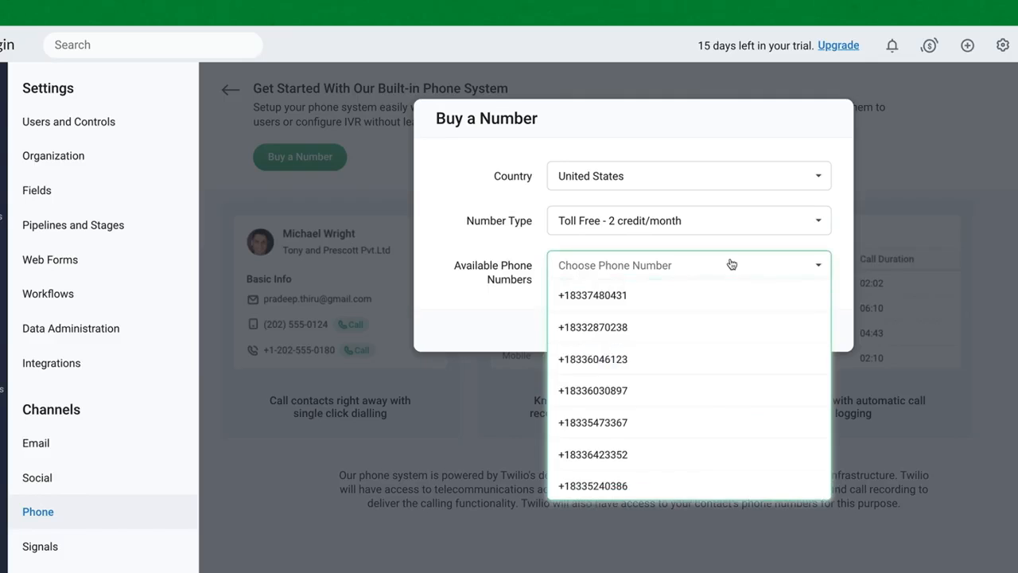
left_click(627, 421)
Confirm buying the toll-free number and continue to purchase the phone credits
left_click(811, 331)
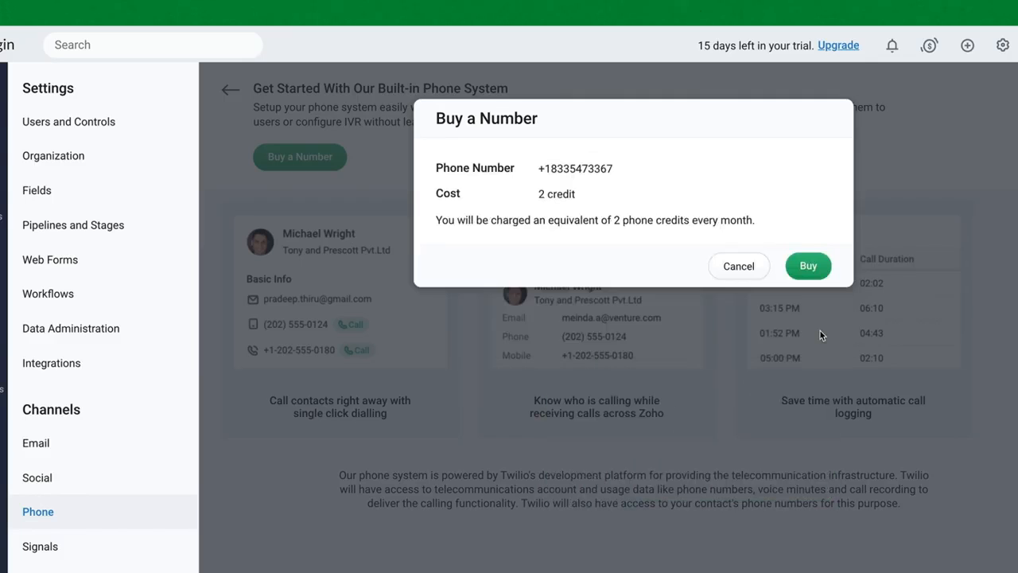
left_click(812, 269)
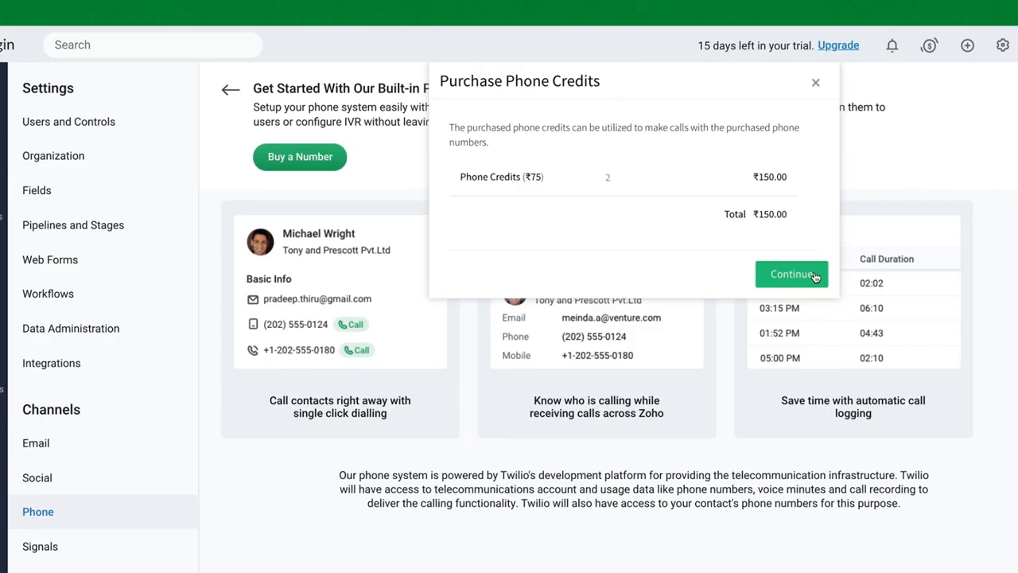
left_click(815, 275)
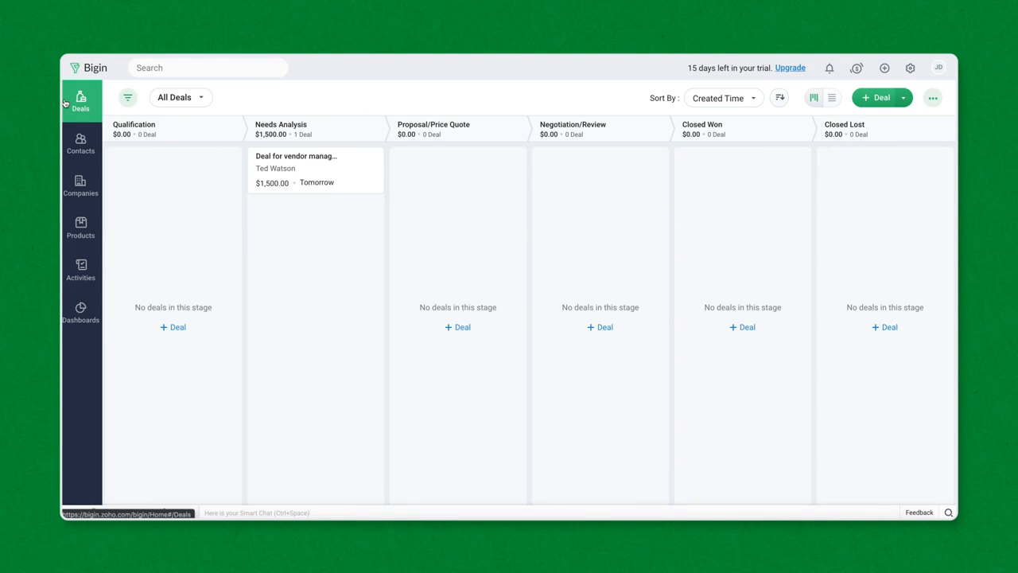
Start a contacts import and upload Zylker Data.csv from the Downloads folder
left_click(81, 145)
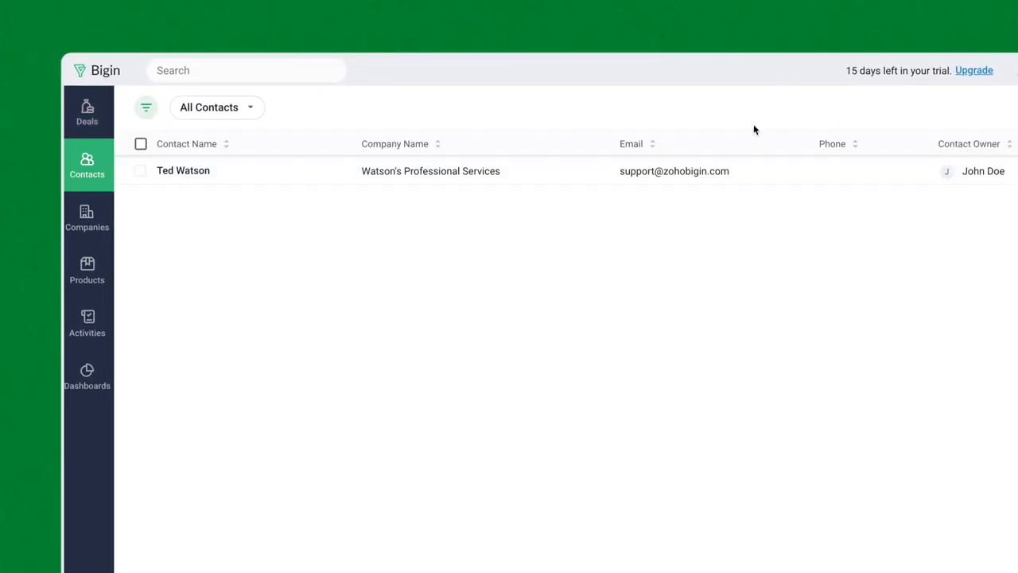
left_click(883, 115)
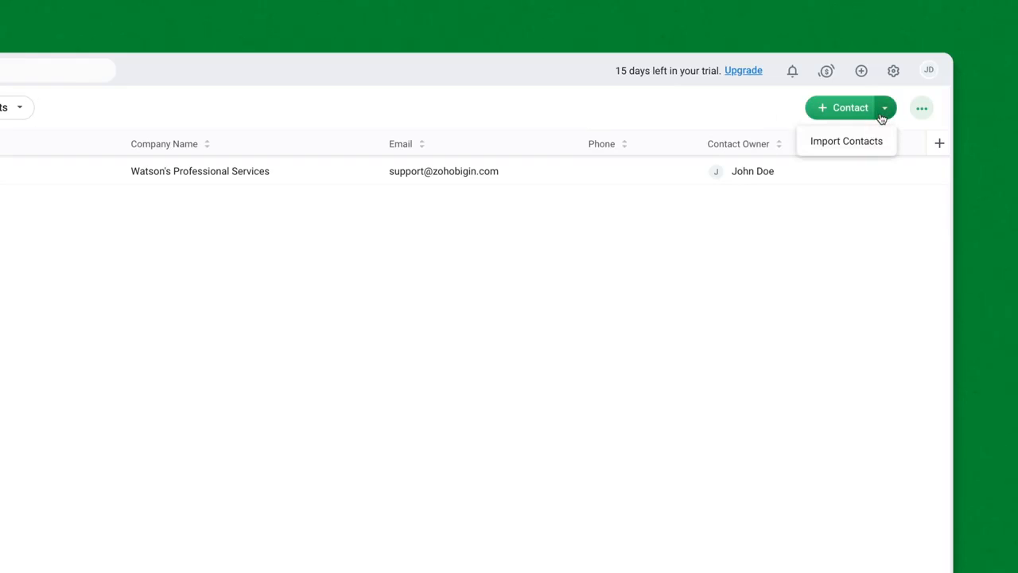
left_click(881, 146)
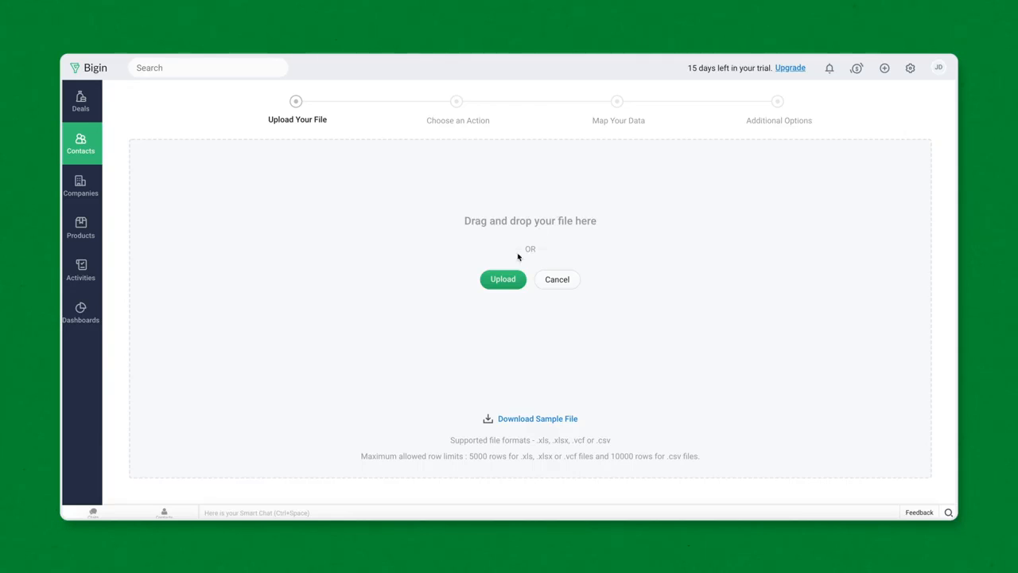
left_click(509, 286)
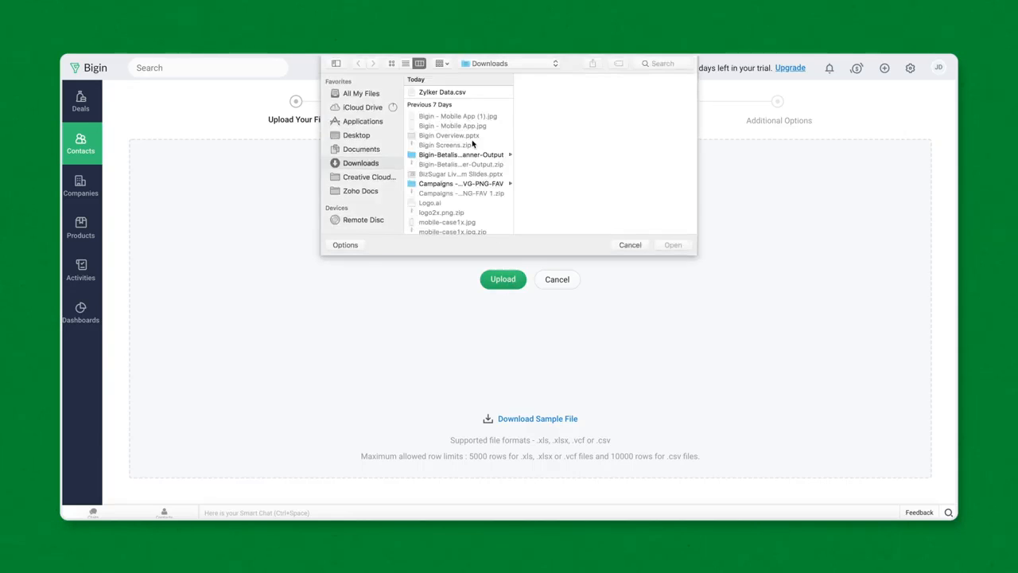
left_click(463, 93)
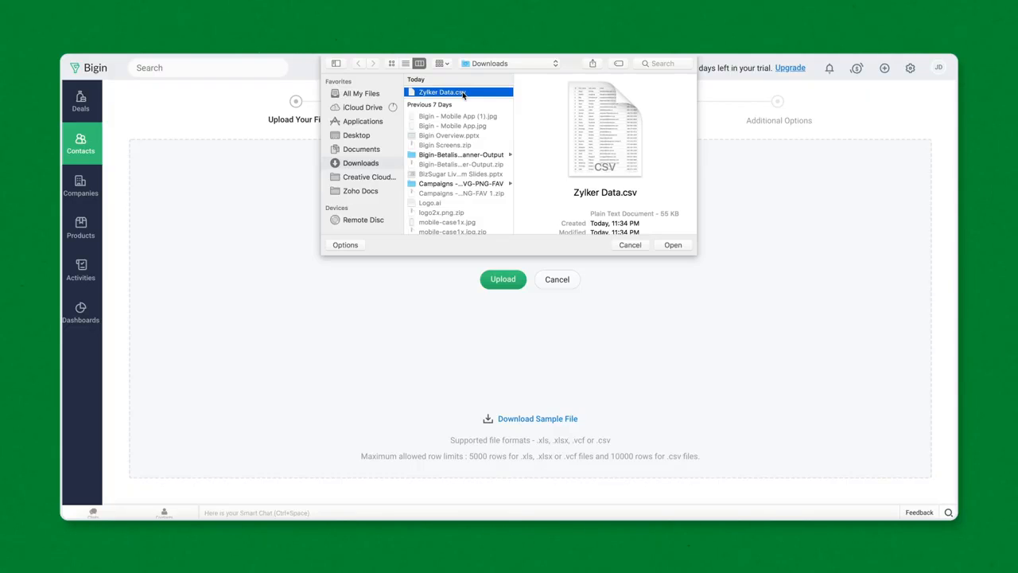
left_click(678, 247)
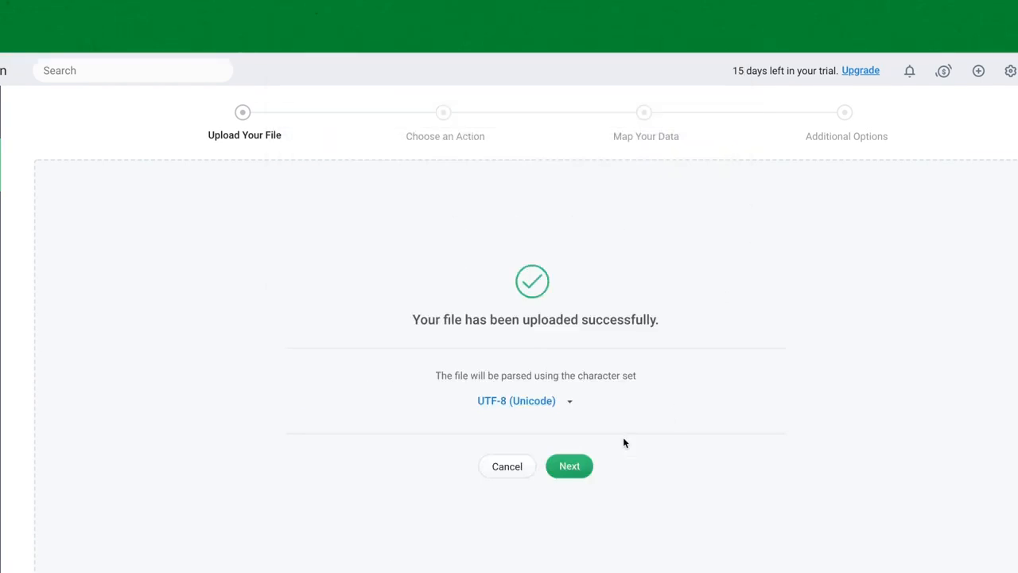
Add records as new Contacts, map the ID column to Customer ID, and show sample data
left_click(570, 466)
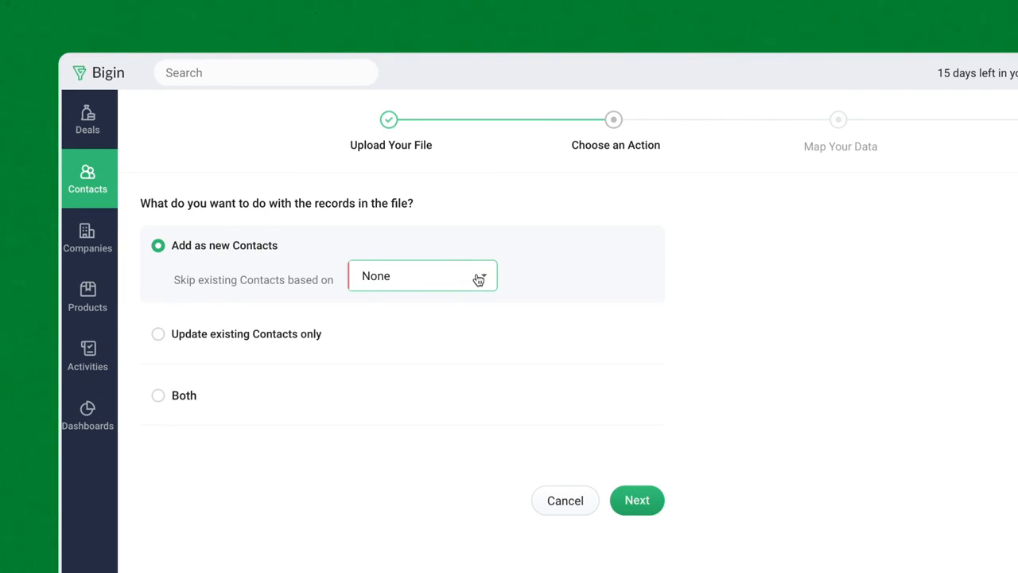
left_click(637, 500)
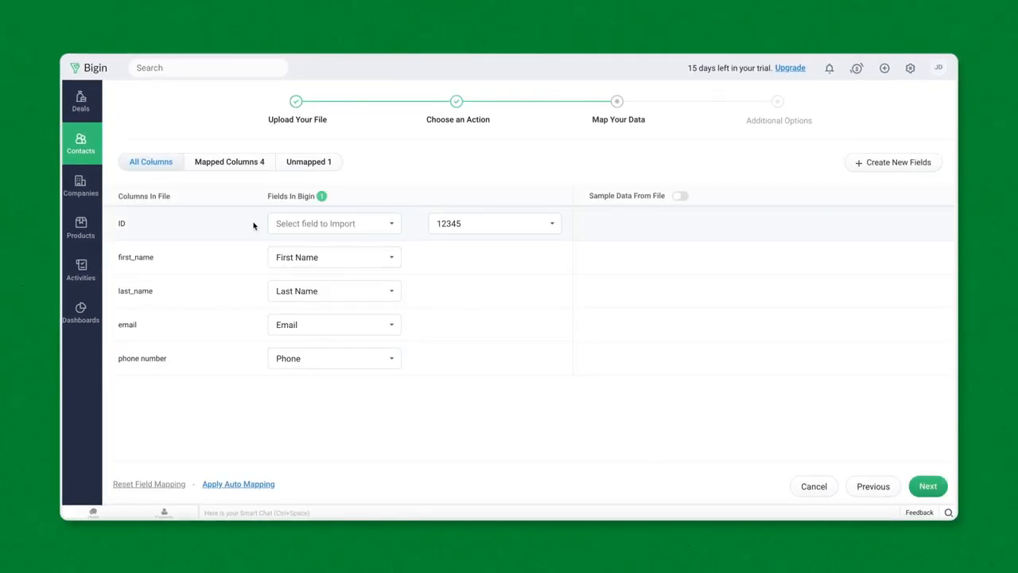
left_click(368, 226)
scroll(352, 375, "down", 3)
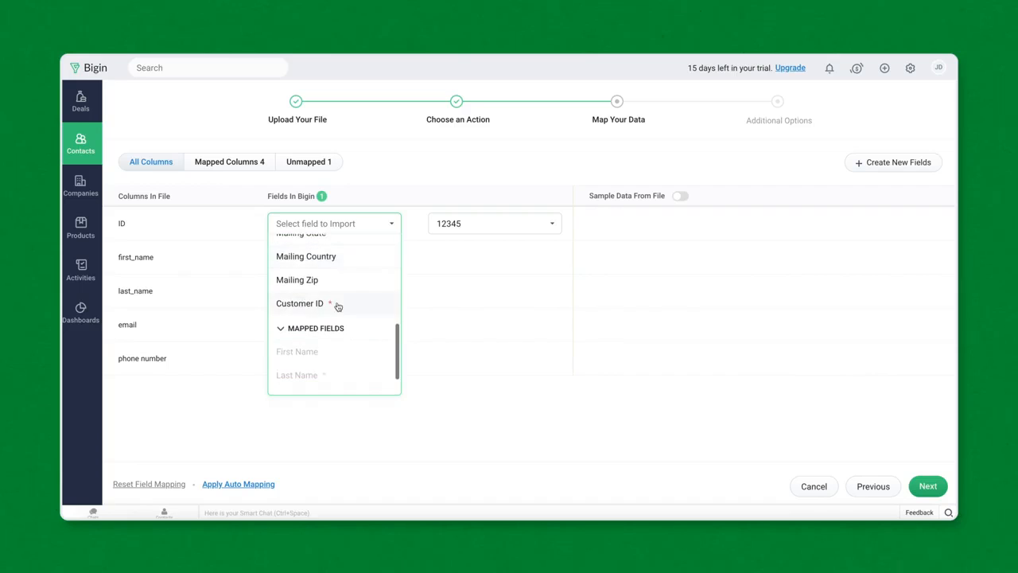
left_click(332, 302)
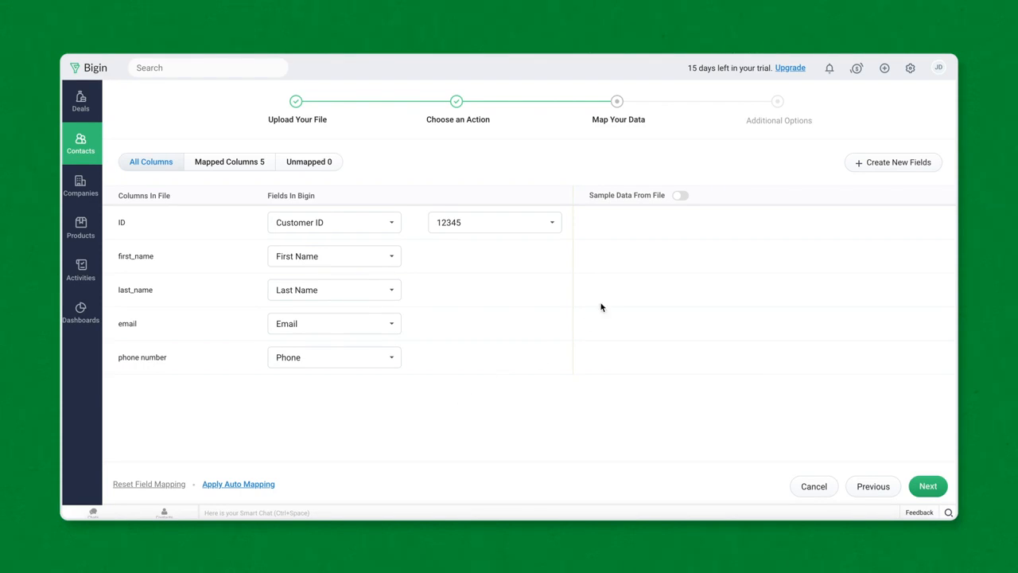
left_click(681, 196)
Tag the imported contacts 'New Service' and finish the import
left_click(925, 486)
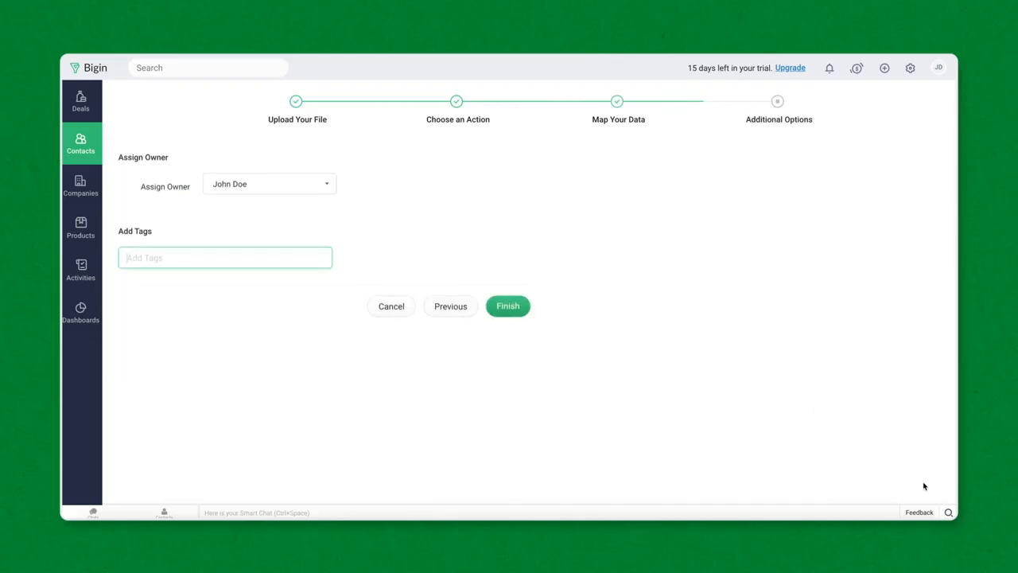
left_click(261, 251)
type("New Service")
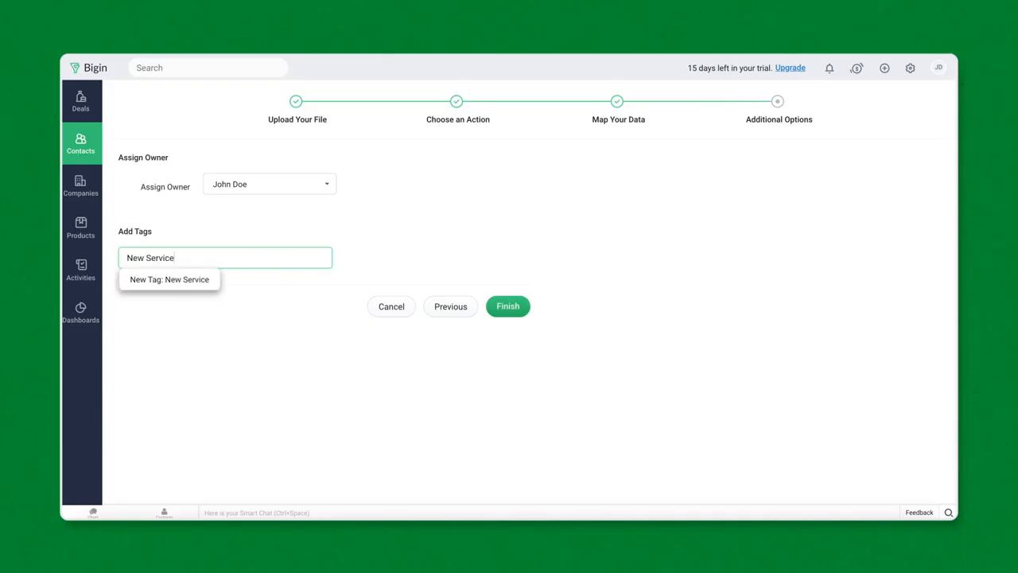
left_click(467, 287)
left_click(516, 311)
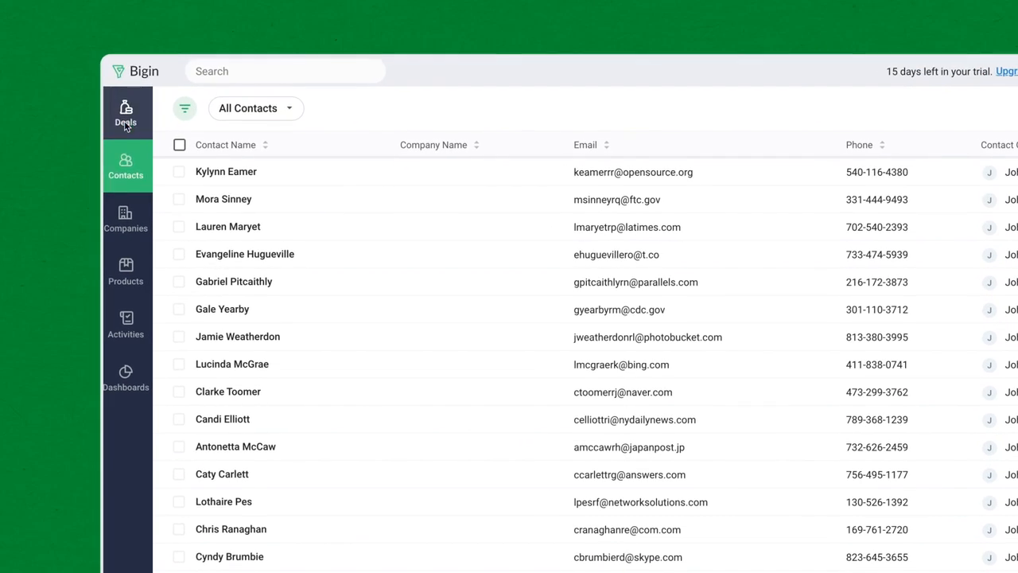
Start a new deal named 'Service Request' linked to the Watson's Professional Services contact
left_click(126, 119)
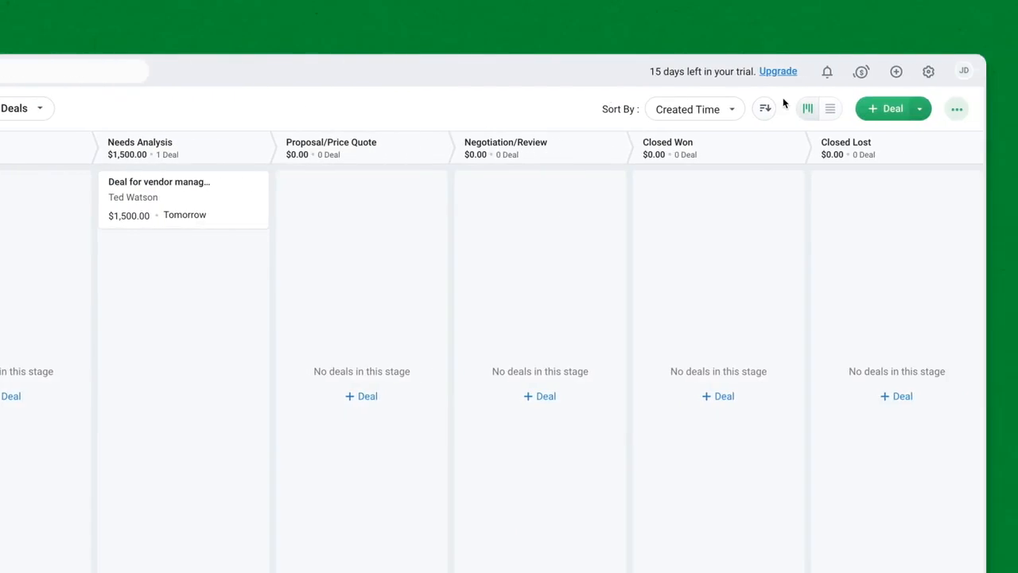
left_click(827, 109)
left_click(698, 181)
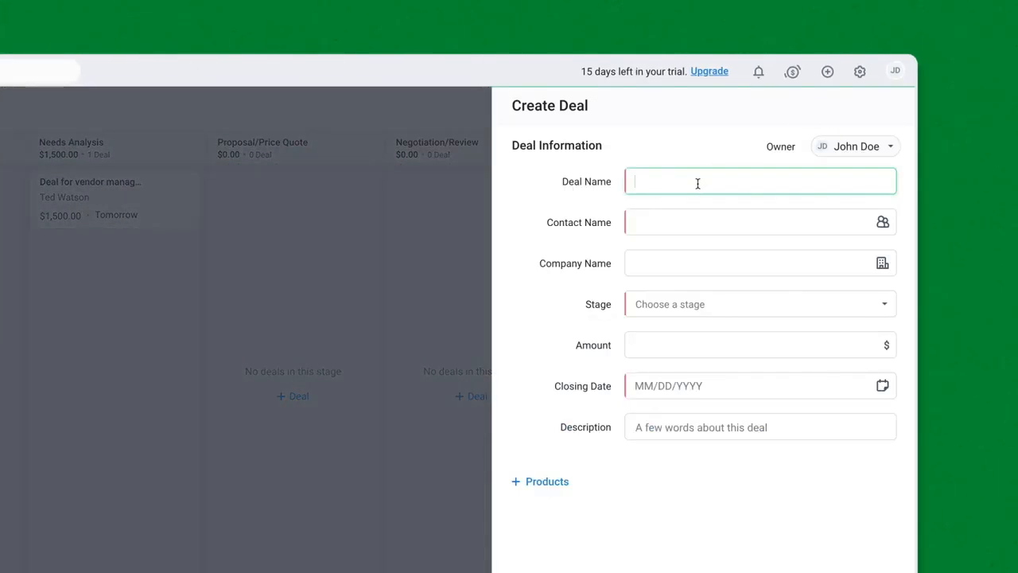
type("Service Request")
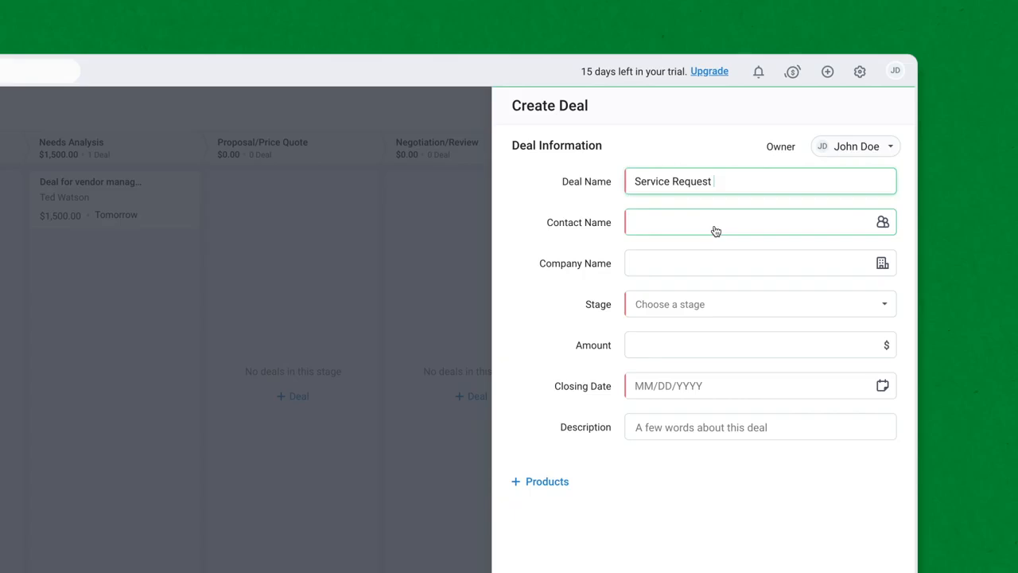
left_click(695, 223)
left_click(730, 278)
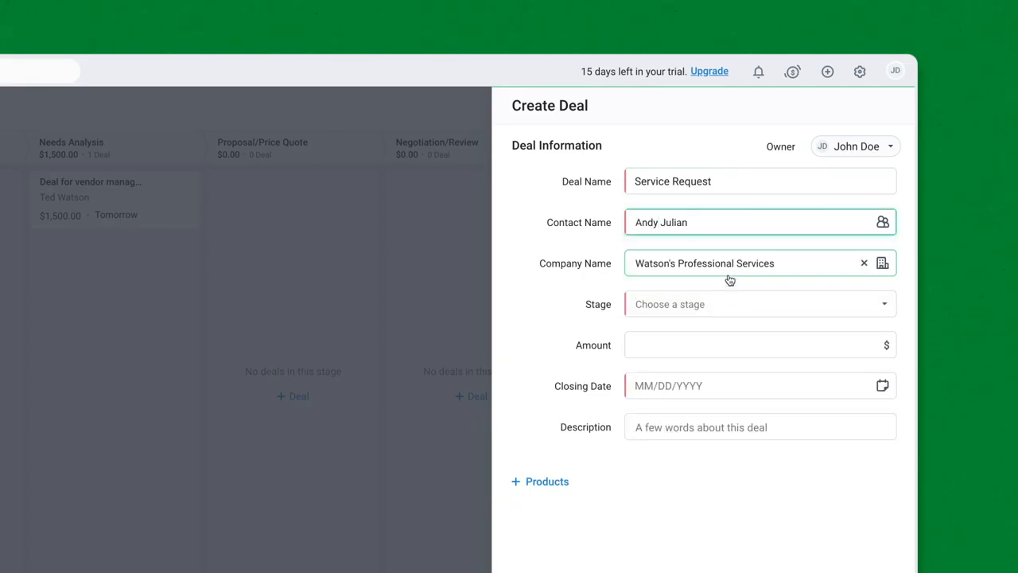
Set stage Qualification, amount 7000, closing date 05/29/2020, and save the deal
left_click(746, 312)
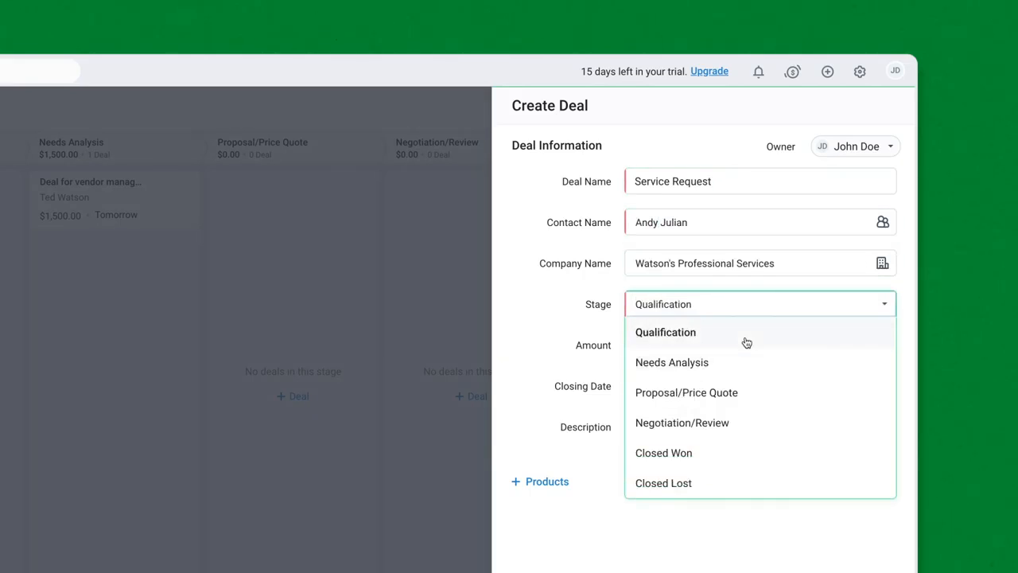
left_click(745, 340)
left_click(746, 346)
type("7000")
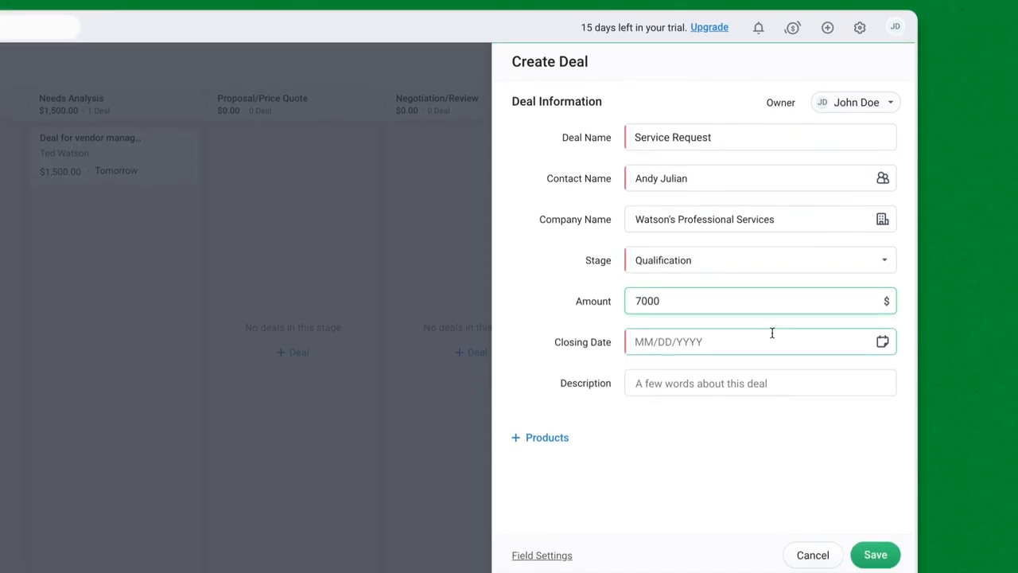
left_click(772, 386)
left_click(750, 447)
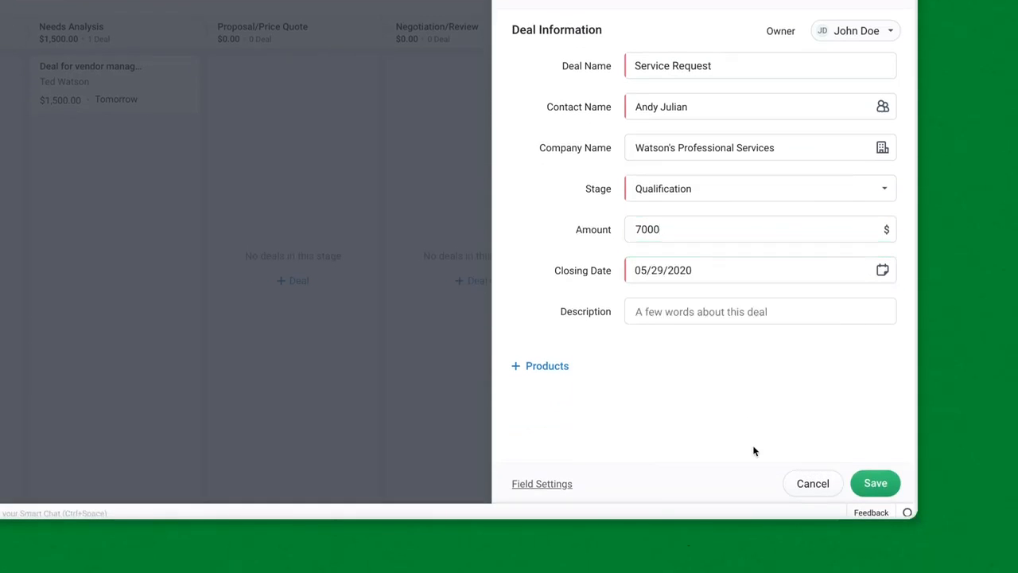
left_click(888, 485)
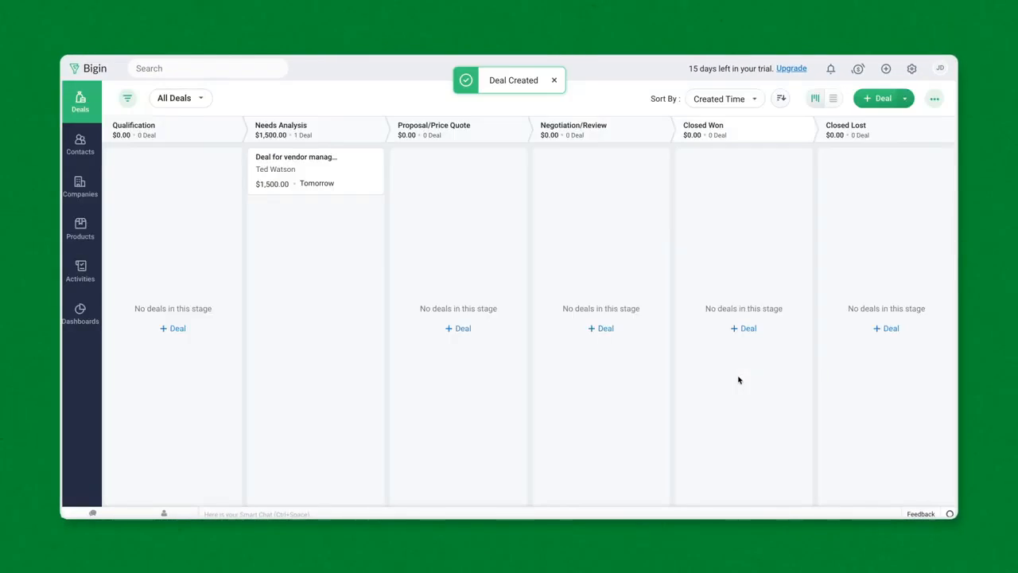